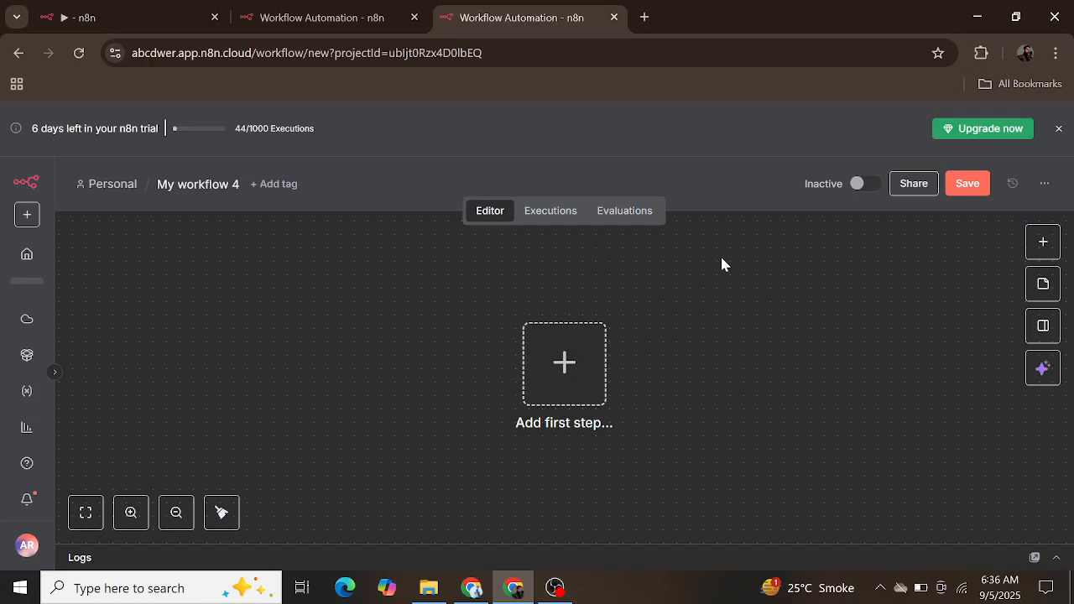
Step: Add a Webhook trigger as the workflow's first node and set its HTTP method to POST
left_click(1040, 250)
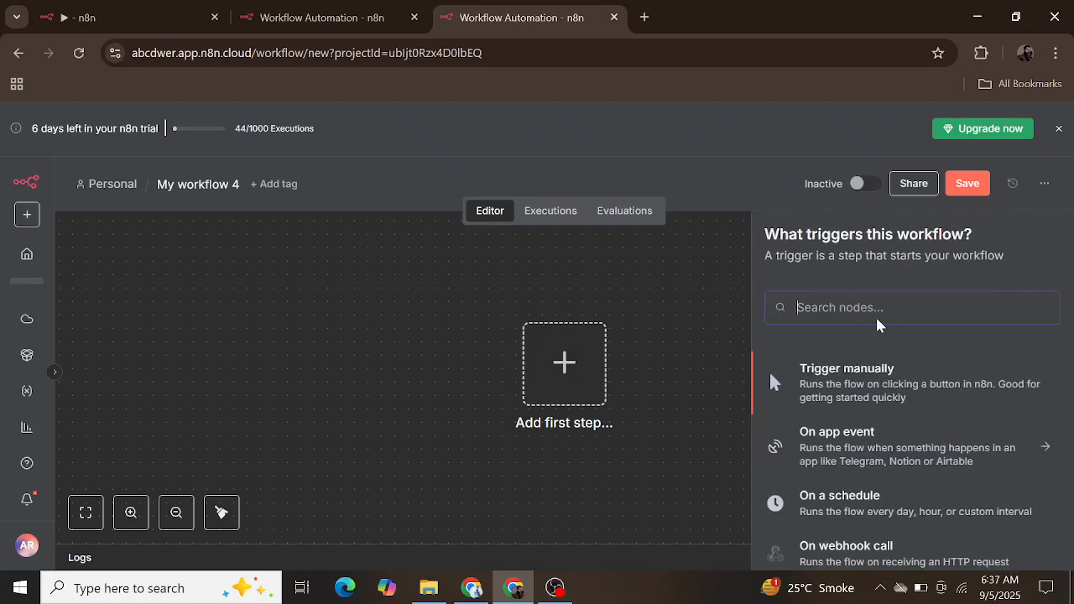
type("web")
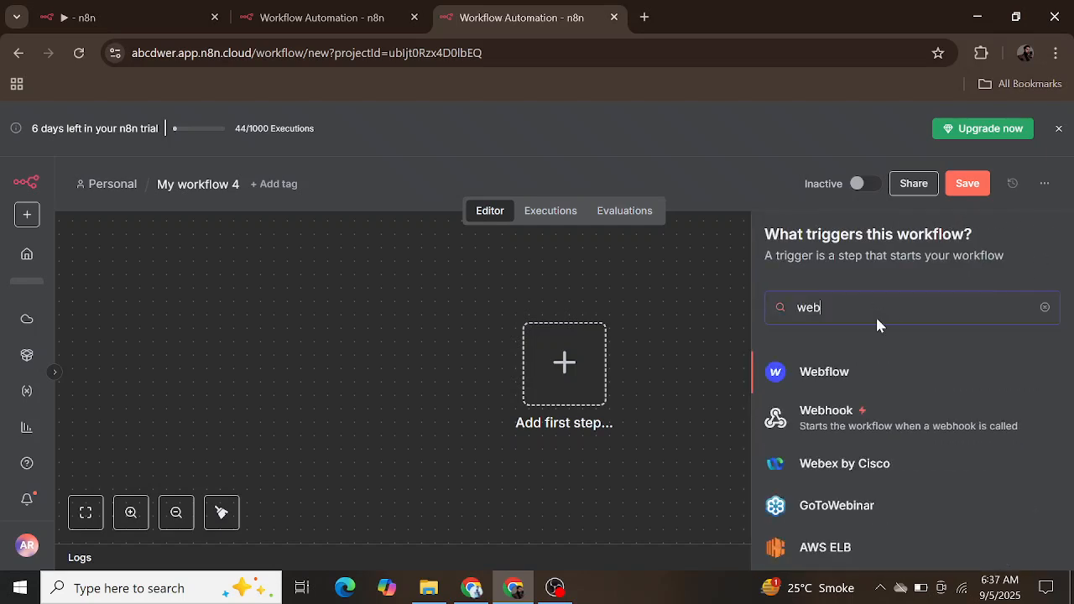
left_click(857, 408)
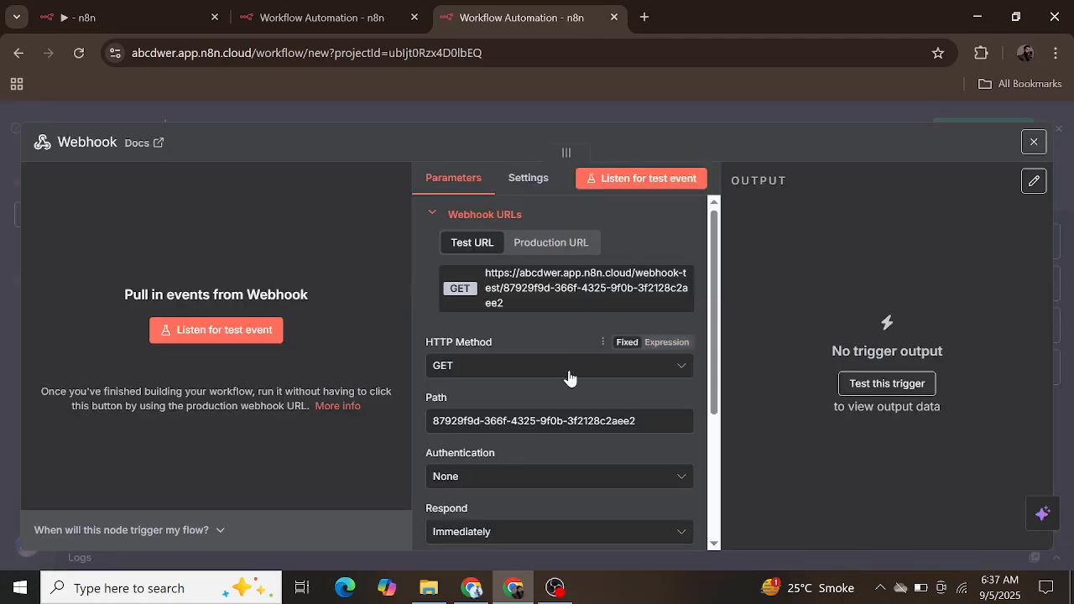
scroll(537, 431, "down", 2)
left_click(537, 309)
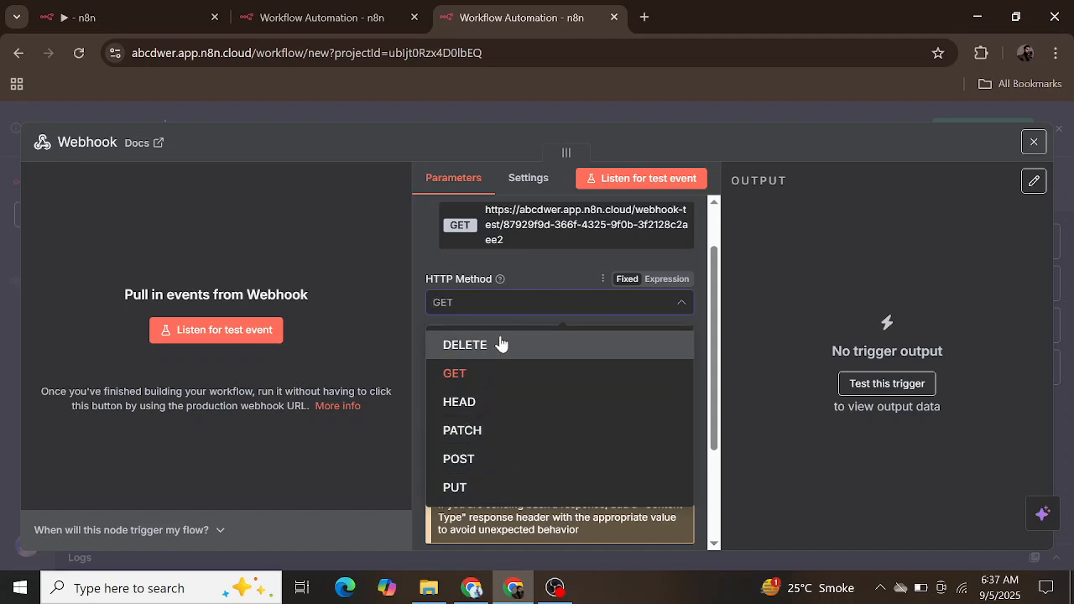
left_click(458, 459)
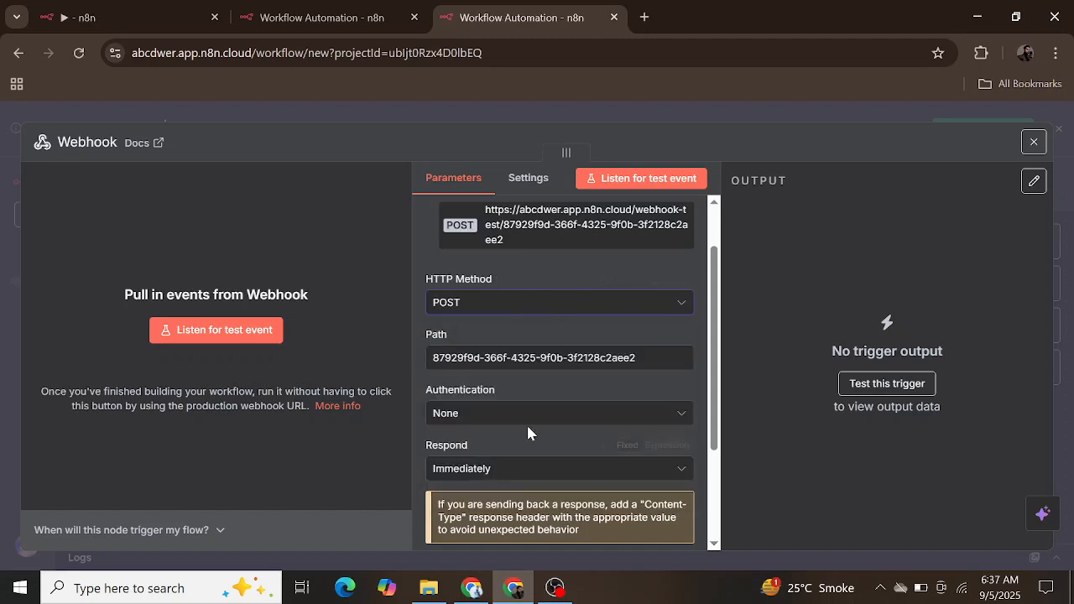
Step: Set the Webhook node to respond using the 'Respond to Webhook' node and return to the canvas
scroll(526, 423, "down", 3)
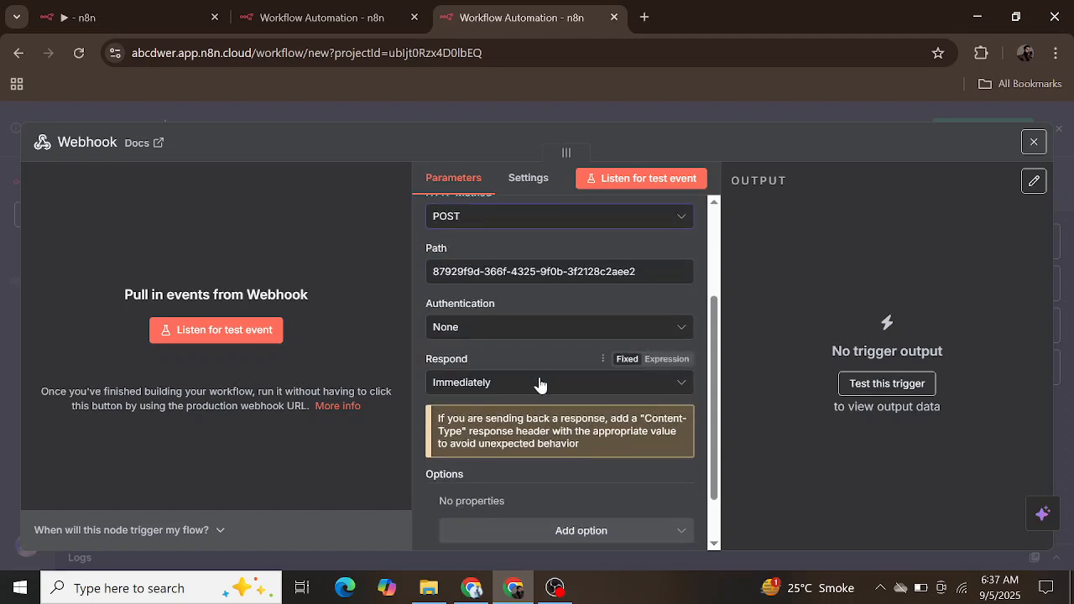
left_click(540, 383)
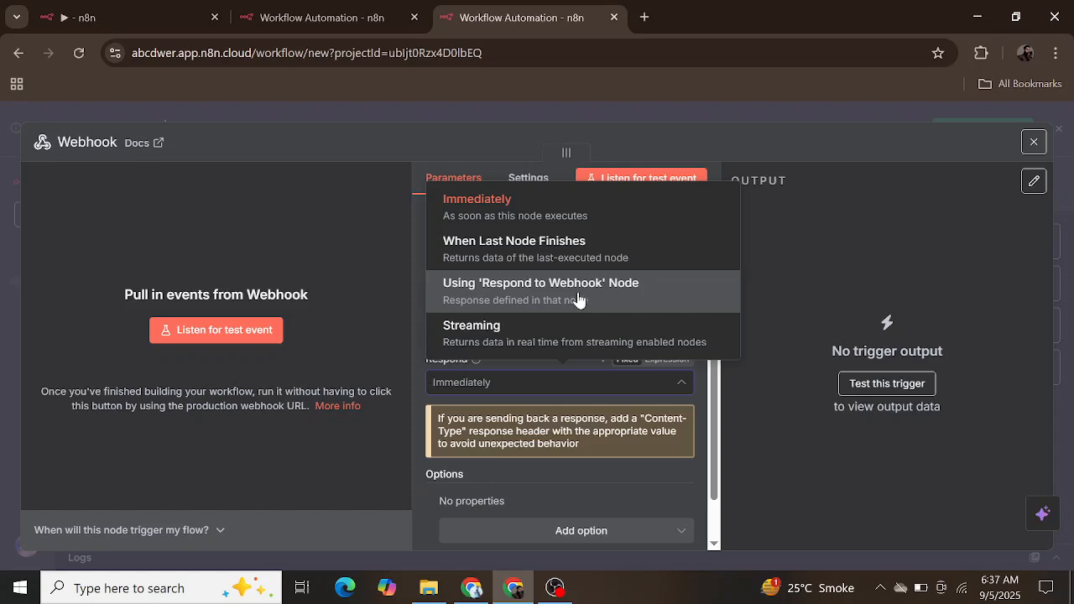
left_click(537, 395)
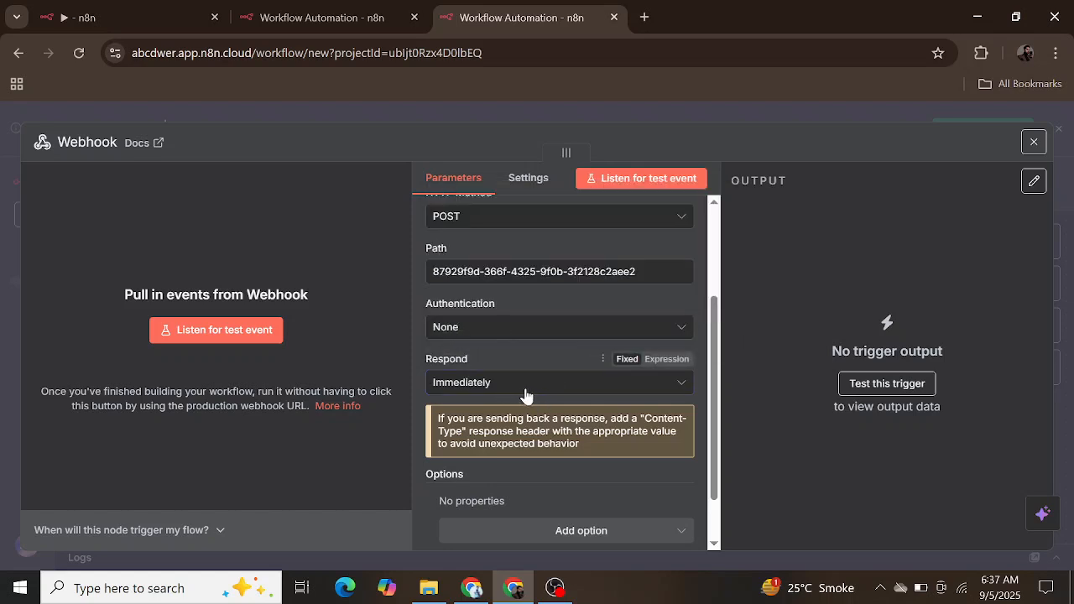
left_click(526, 393)
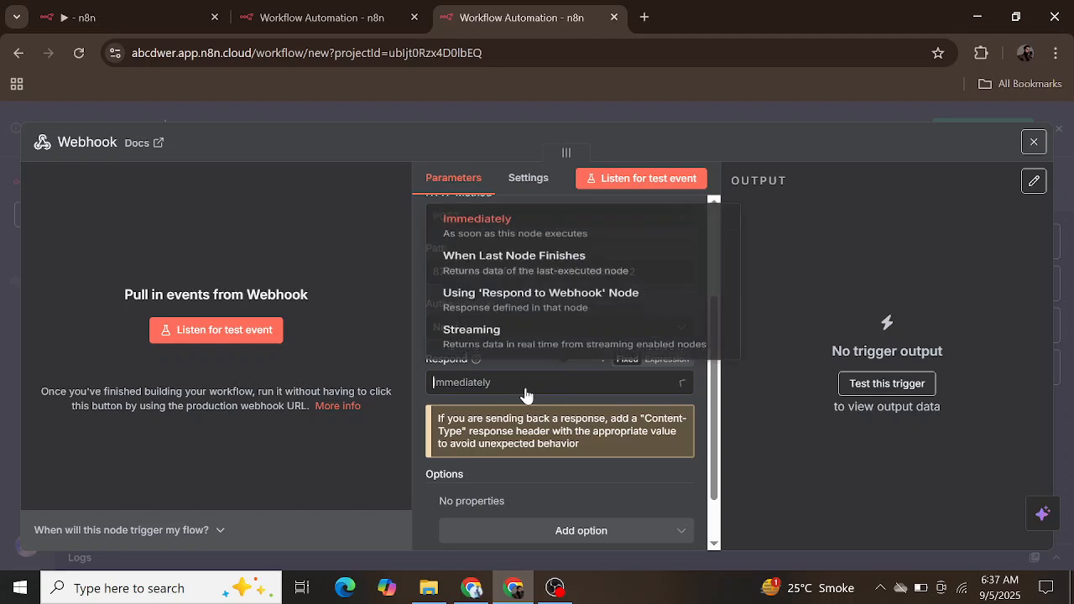
left_click(591, 298)
scroll(589, 342, "up", 1)
scroll(589, 342, "up", 3)
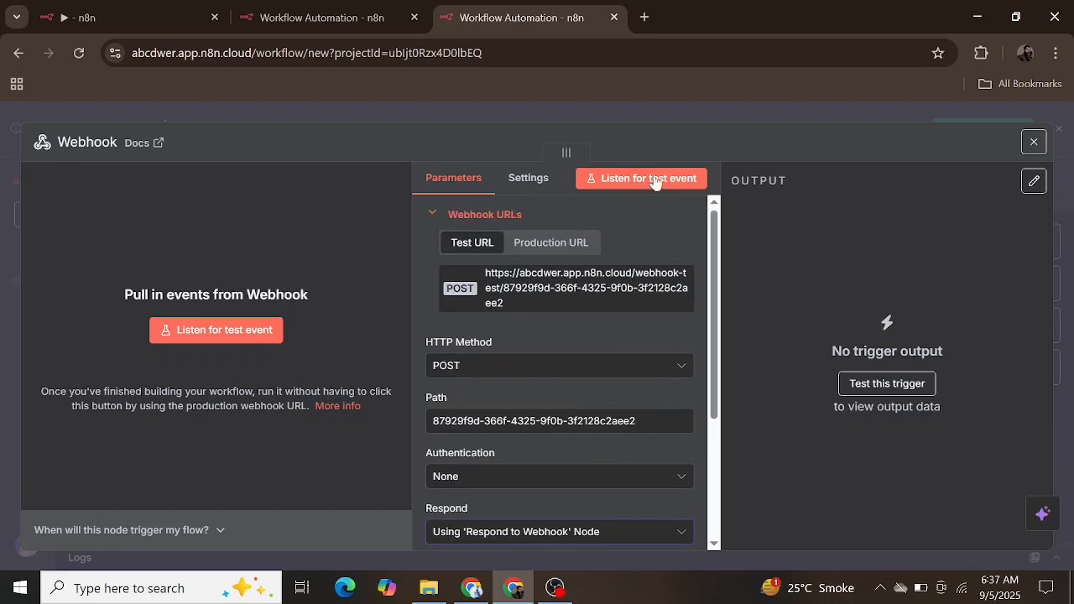
left_click(1033, 147)
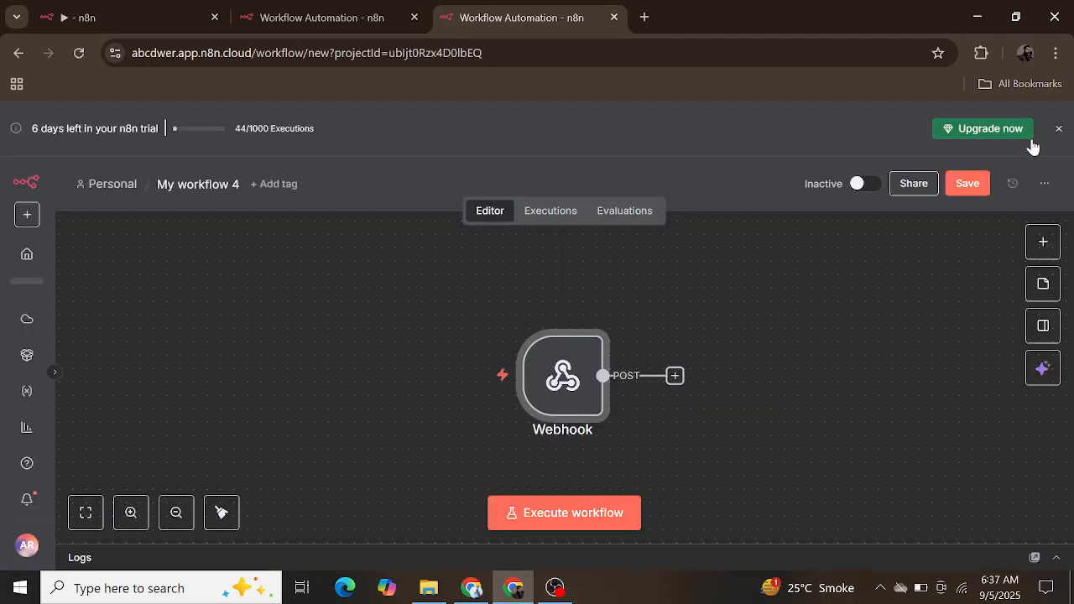
Step: Move the Webhook node further left on the canvas and start adding a node to its POST output
left_click_drag(559, 370, 308, 356)
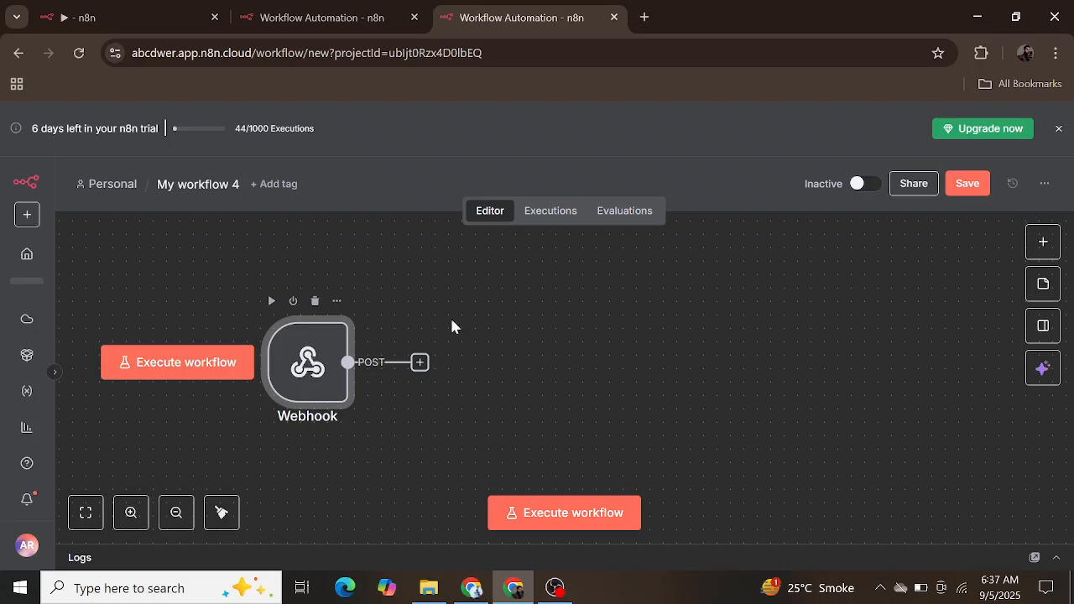
left_click(419, 363)
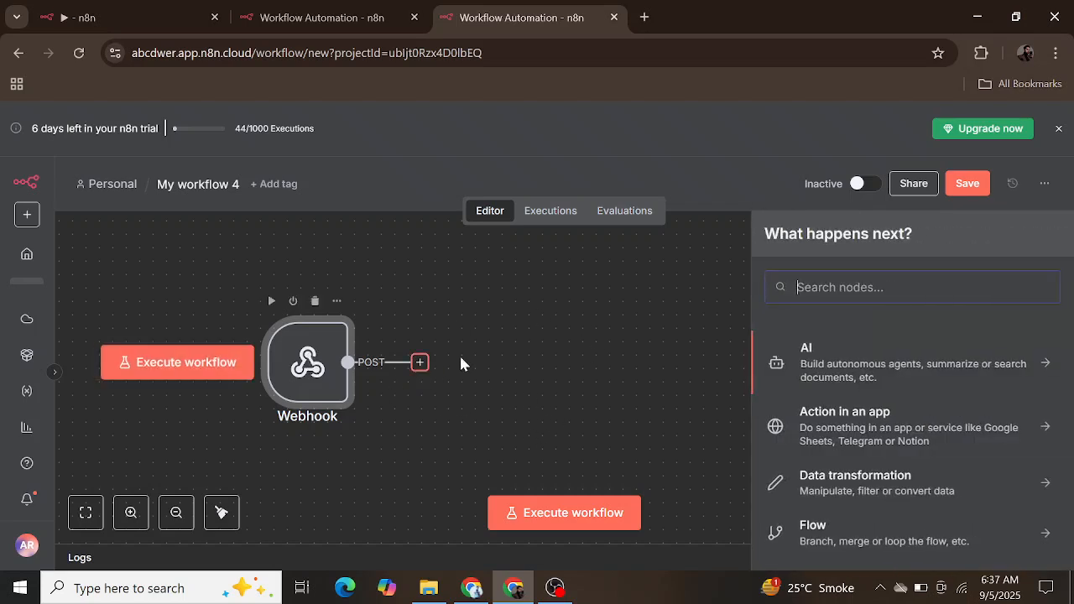
left_click(846, 361)
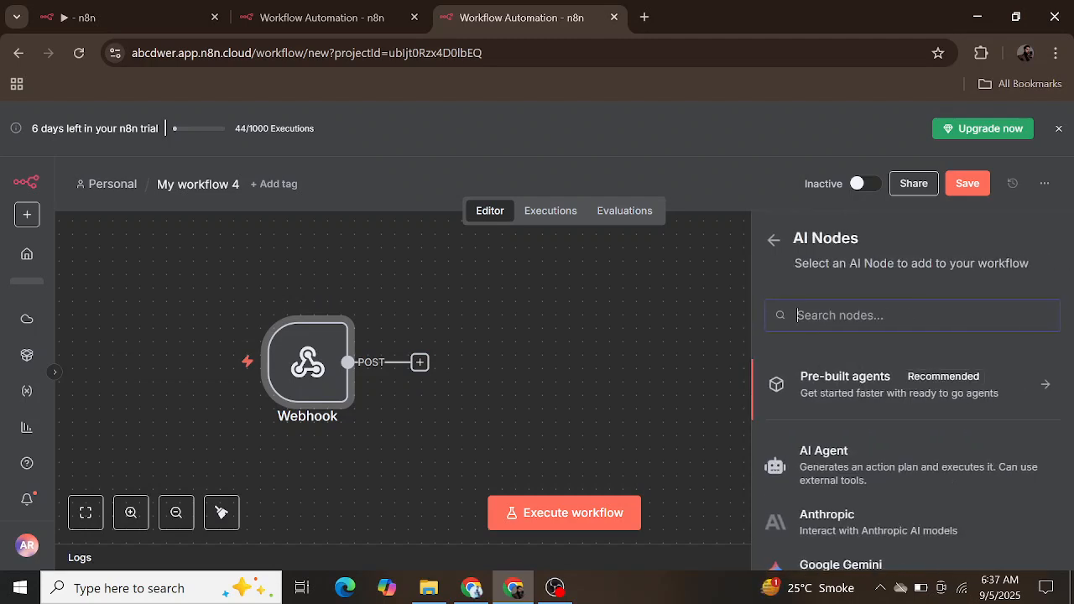
type("ai")
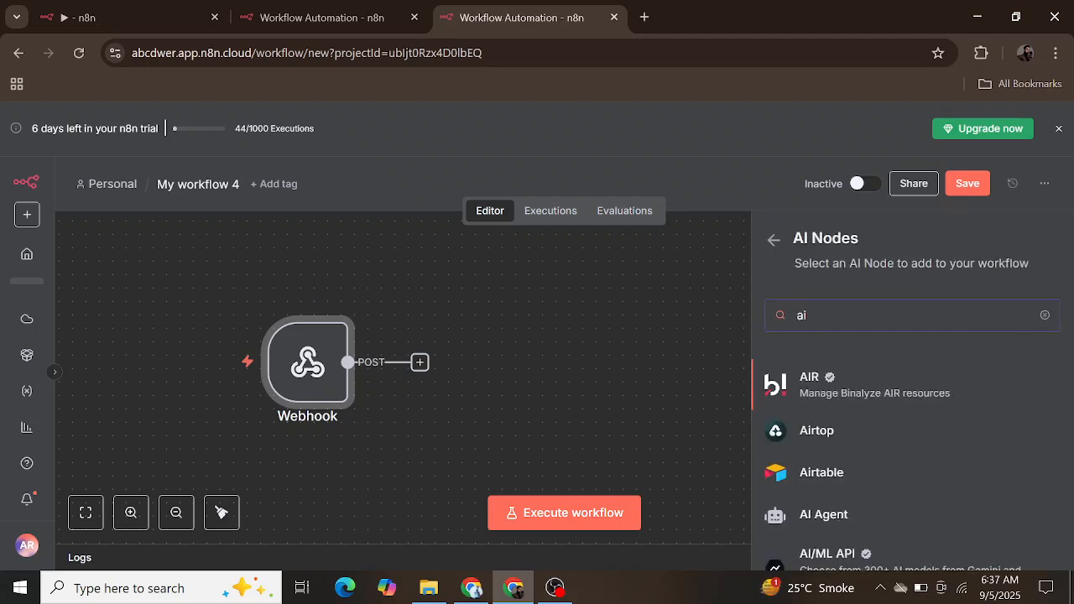
key("BackSpace")
key("BackSpace")
left_click(774, 241)
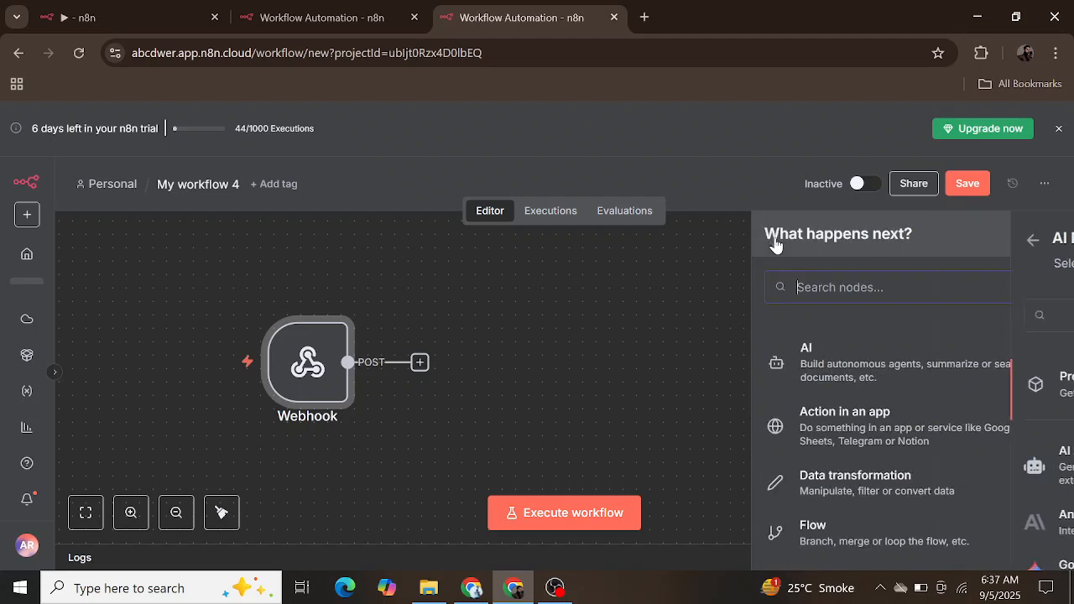
Step: Find the AI Agent node with the search "ai age" and add it after the Webhook node
left_click(865, 294)
type("ai age")
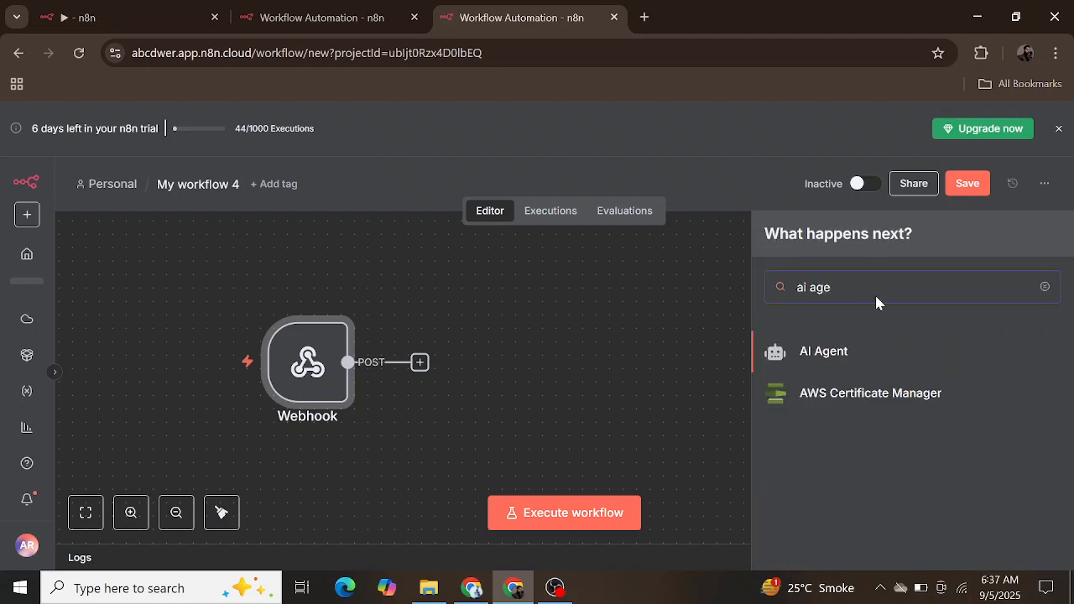
left_click(855, 347)
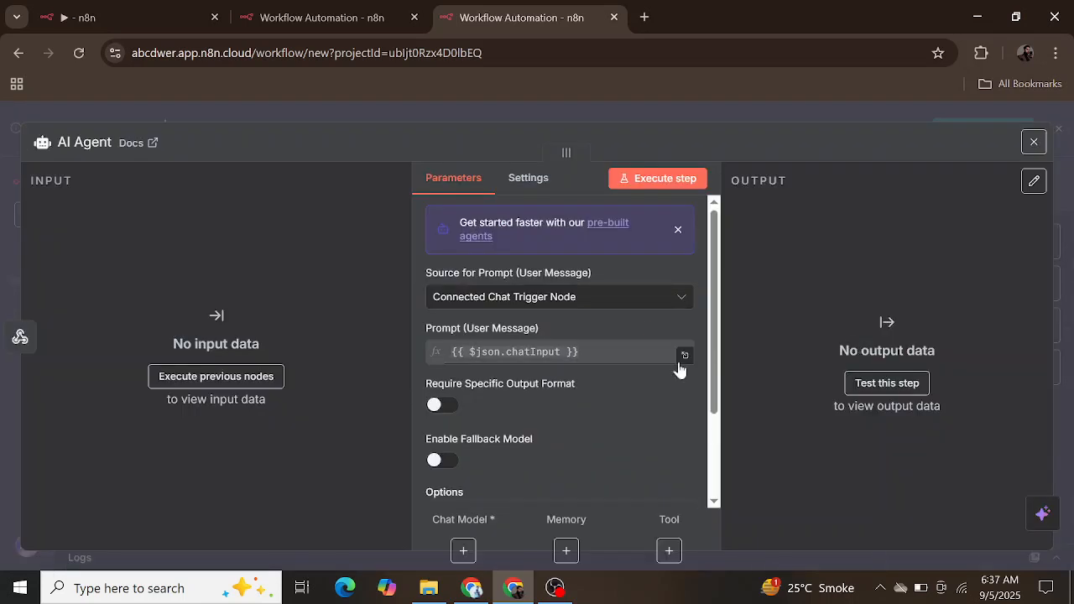
Step: Review the AI Agent's prompt source, user message, output format, fallback model and options, and return to the canvas
left_click(627, 309)
left_click(627, 309)
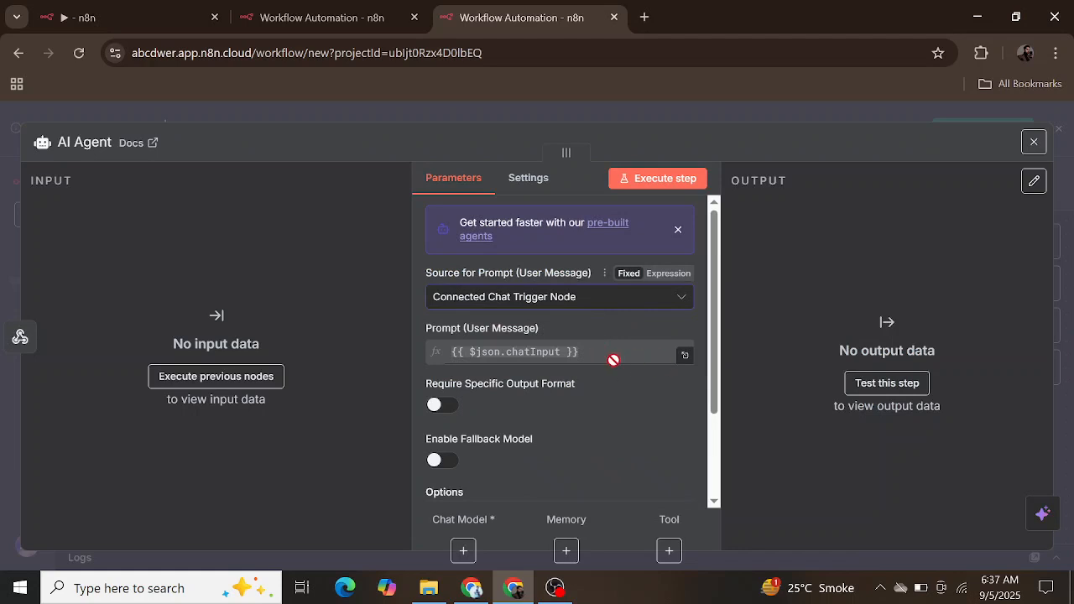
scroll(613, 359, "down", 3)
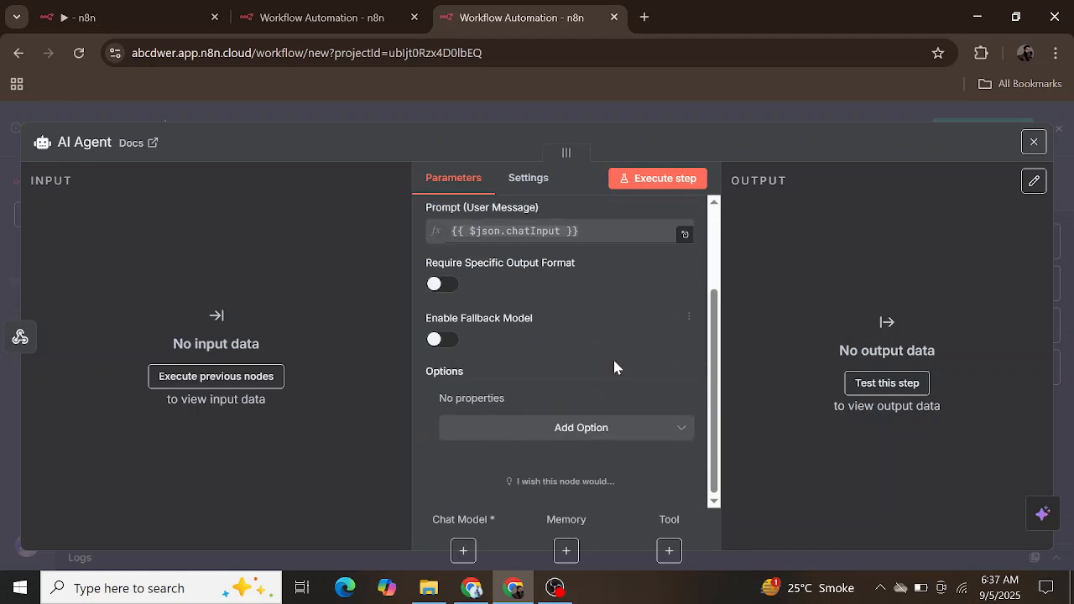
scroll(613, 360, "up", 2)
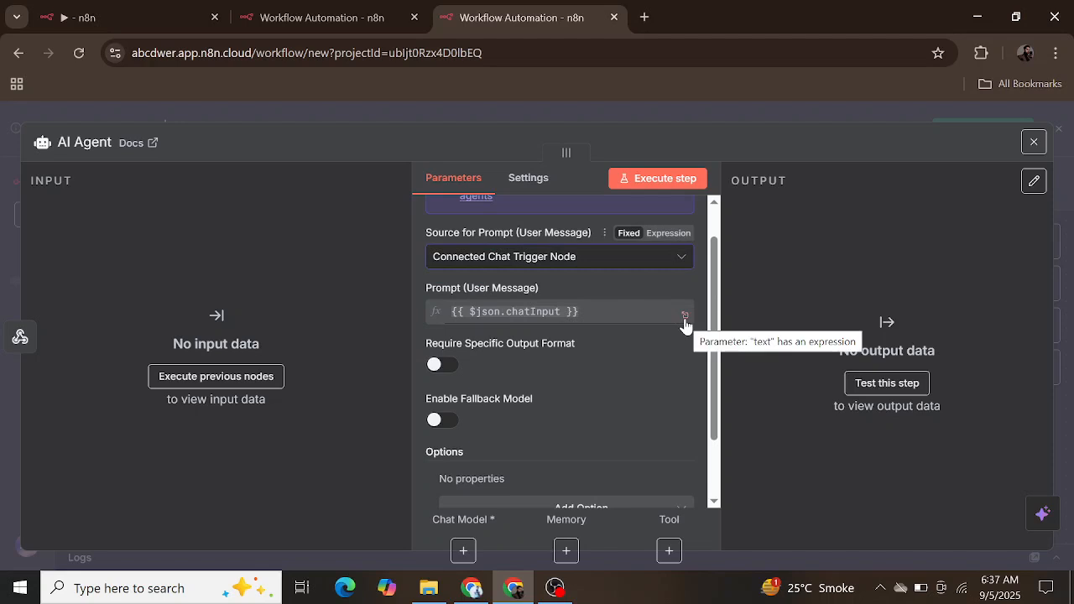
scroll(564, 404, "down", 2)
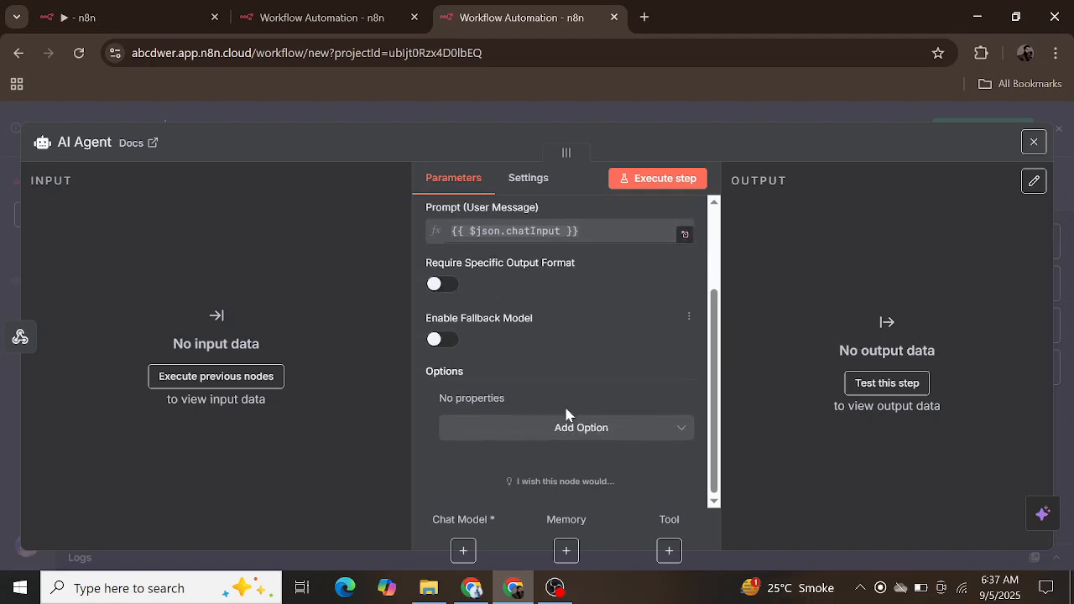
scroll(523, 318, "up", 1)
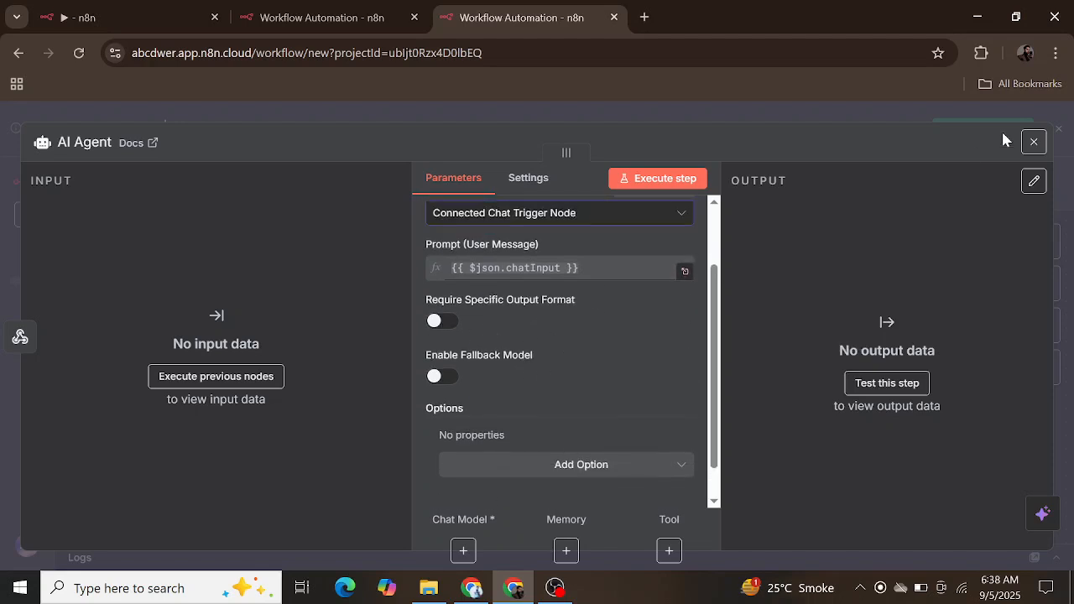
left_click(1034, 143)
Step: Attach a Google Gemini Chat Model to the AI Agent's Chat Model connection
scroll(635, 434, "down", 1)
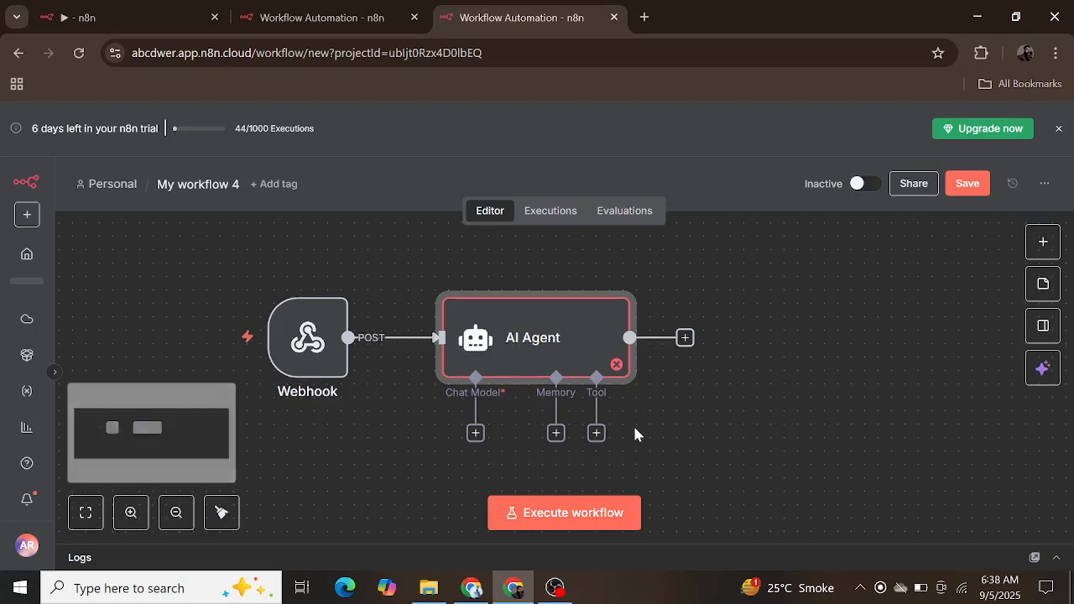
left_click(475, 432)
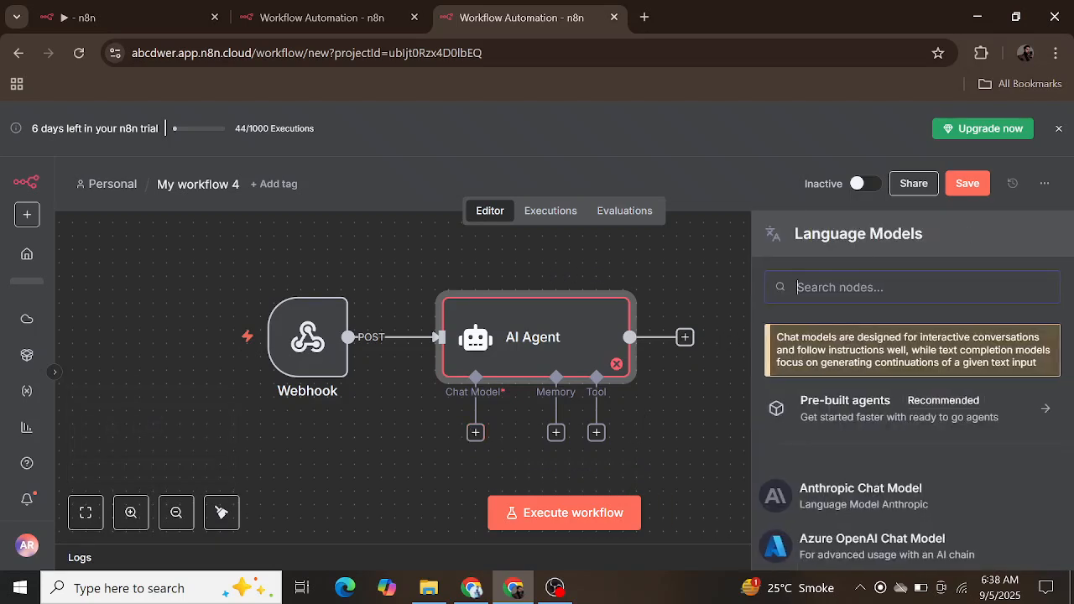
type("ggo")
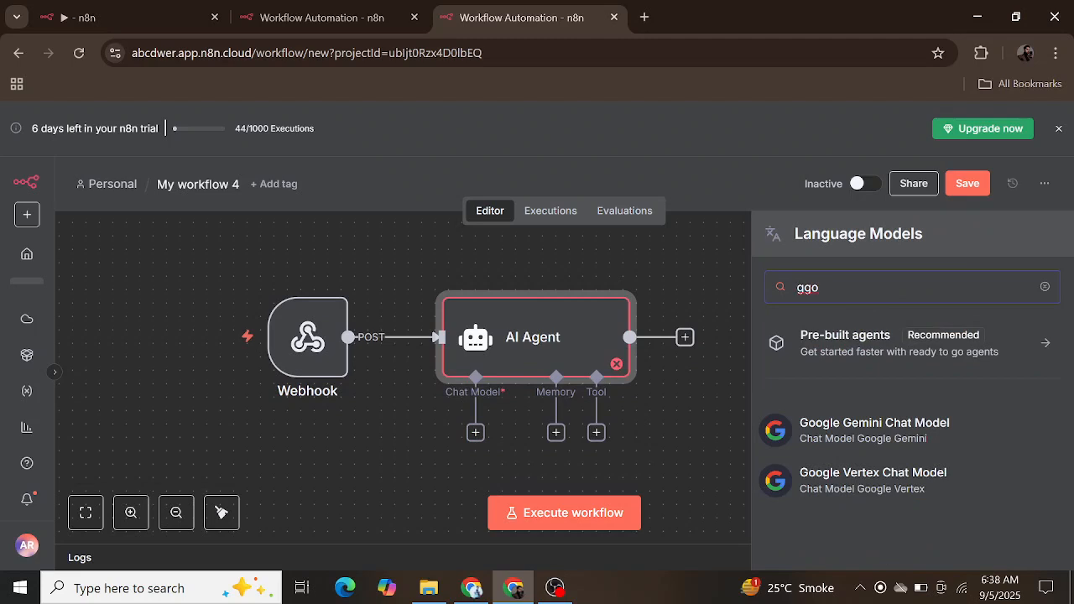
left_click(864, 430)
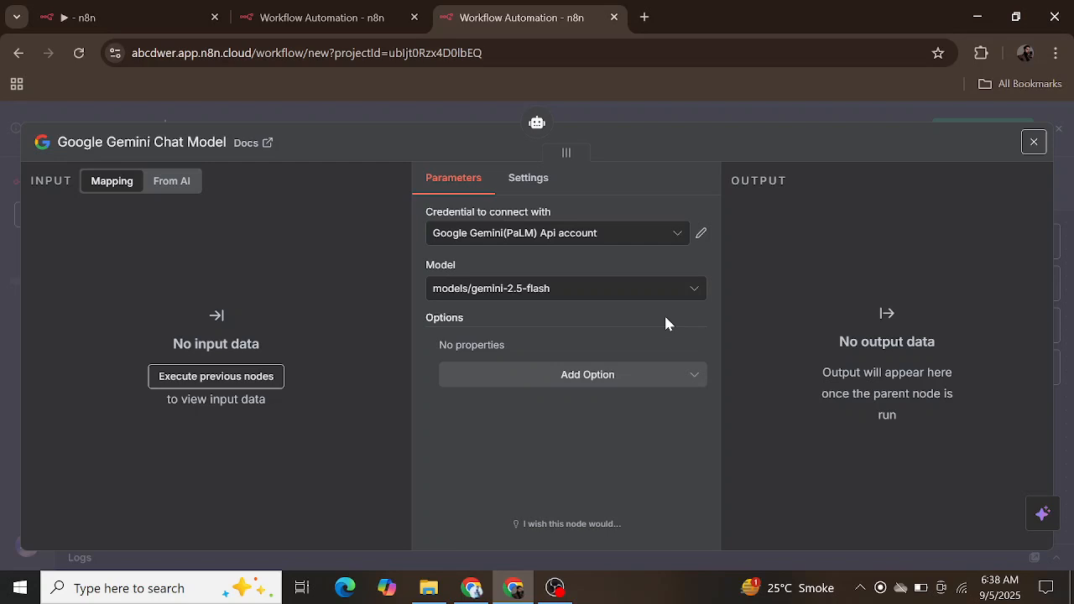
Step: Start a new Google Gemini(PaLM) Api credential for the chat model and go to its API Key field
left_click(622, 241)
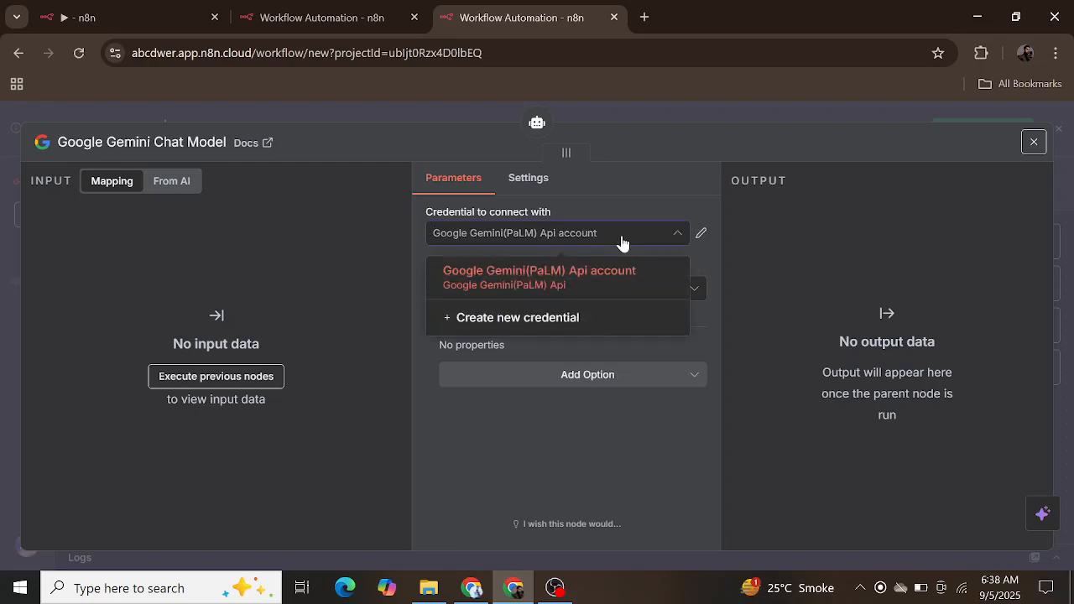
left_click(582, 317)
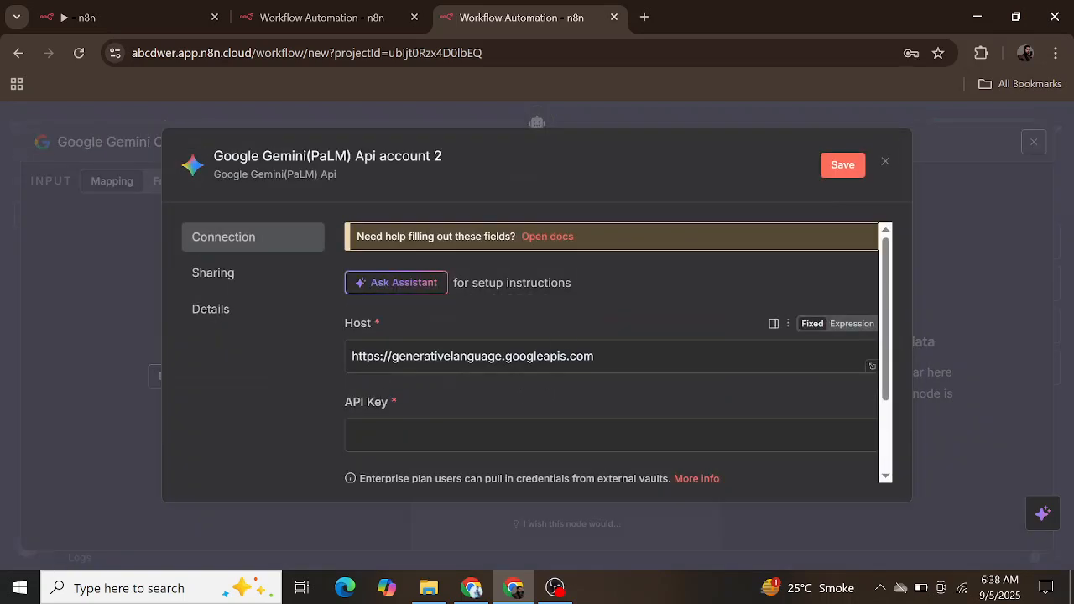
scroll(582, 335, "down", 2)
left_click(561, 328)
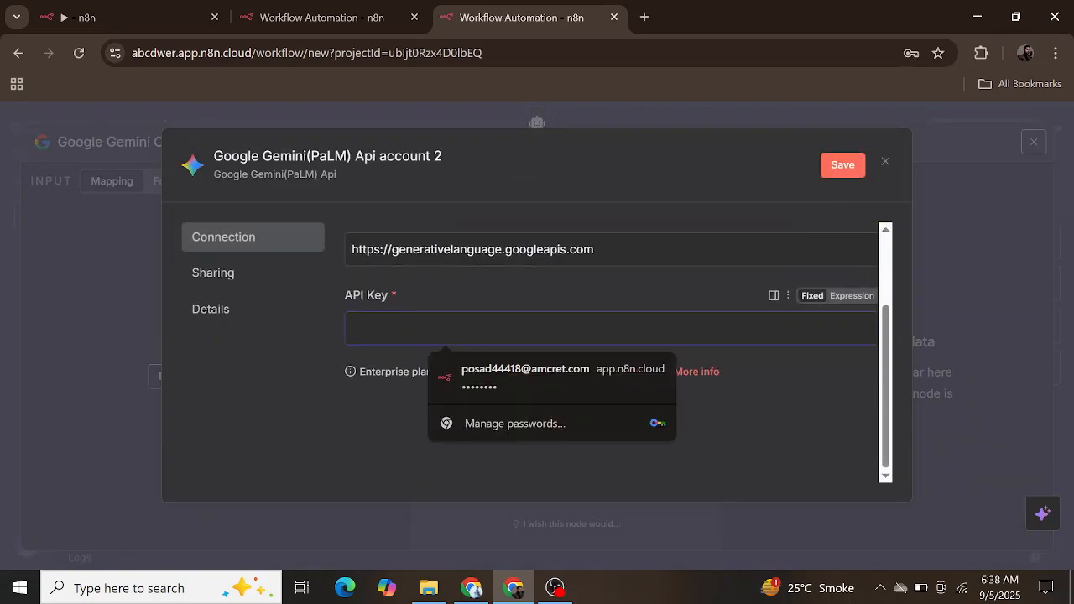
Step: Switch to the Google Cloud console in the other browser window, search for "gemini api" and open the Gemini API's management page
left_click(474, 588)
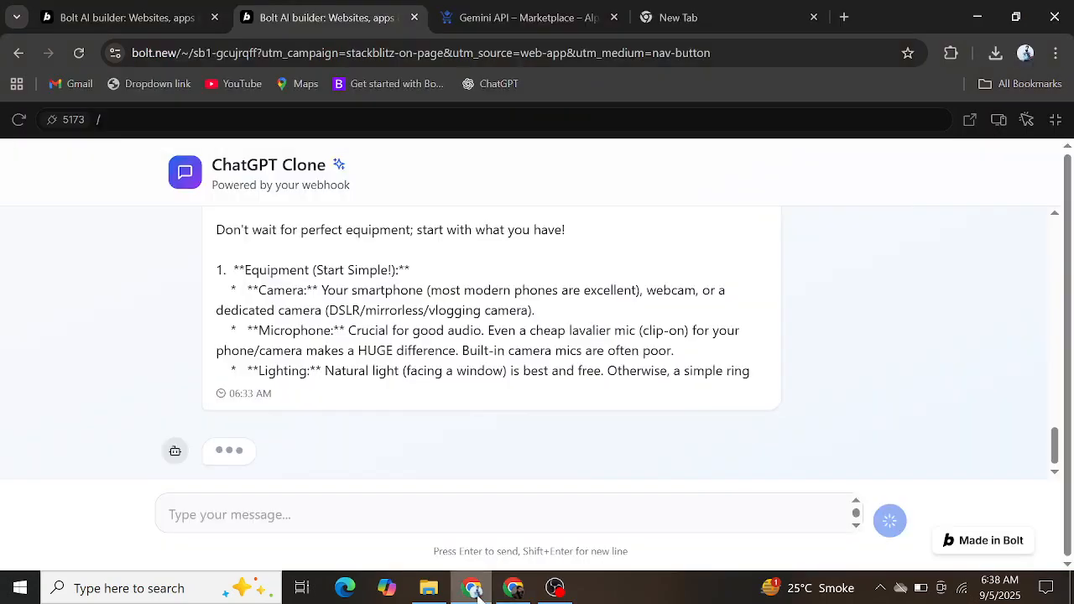
left_click(535, 15)
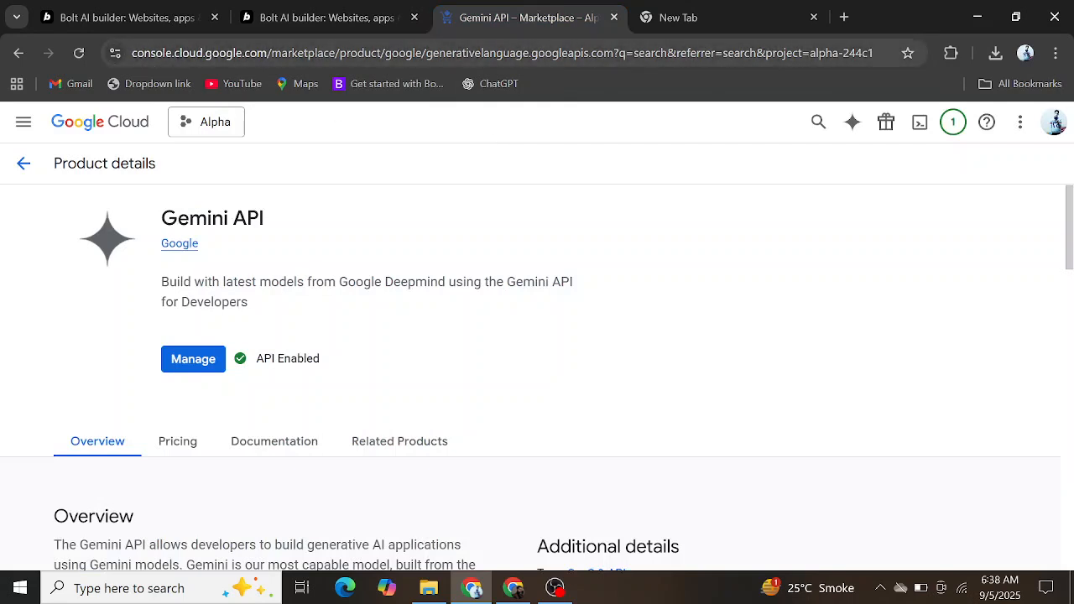
left_click(26, 166)
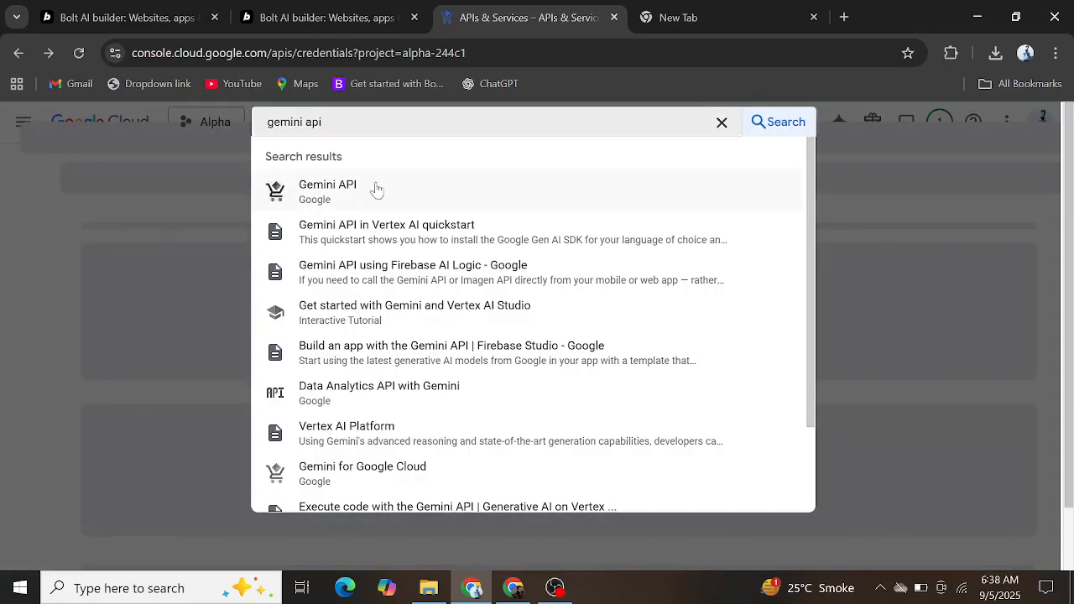
left_click(361, 200)
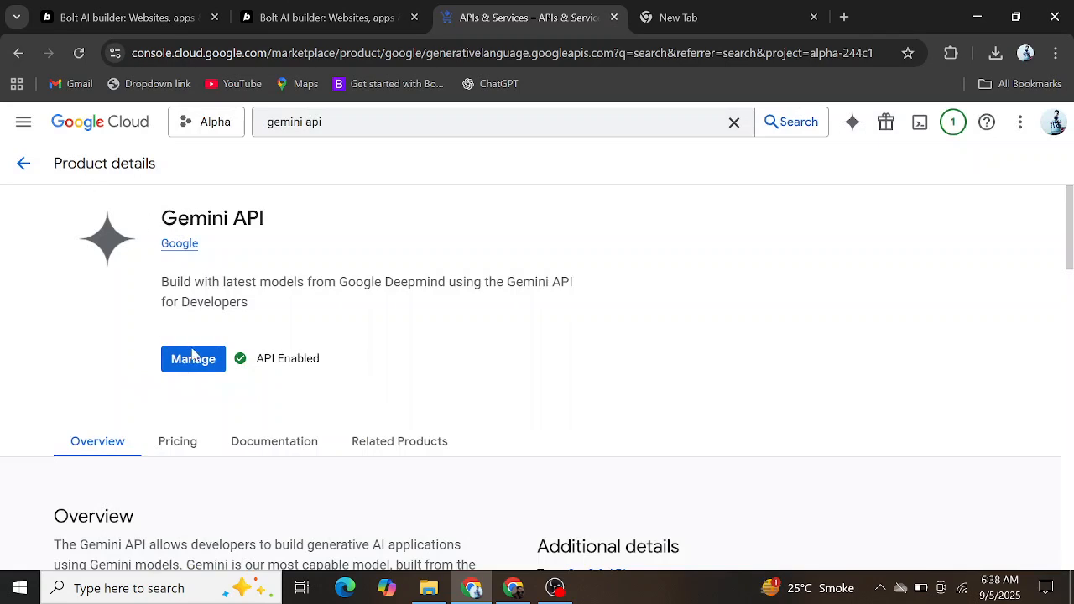
left_click(195, 357)
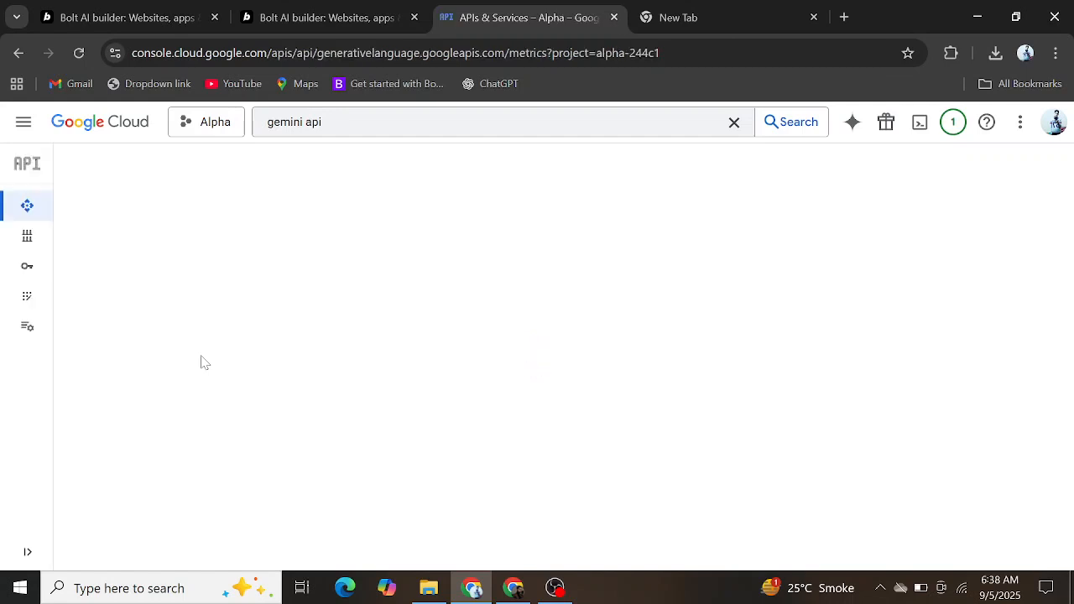
Step: Open the Alpha project's Credentials page and reveal the Generative Language API Key to copy it, closing its dialog when done
mouse_move(19, 274)
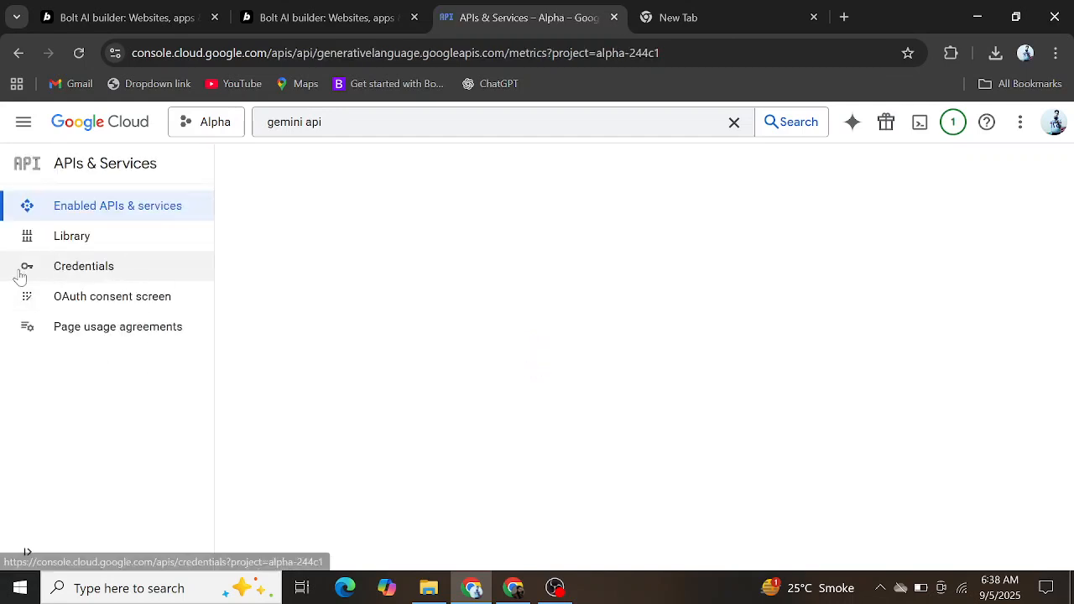
left_click(126, 275)
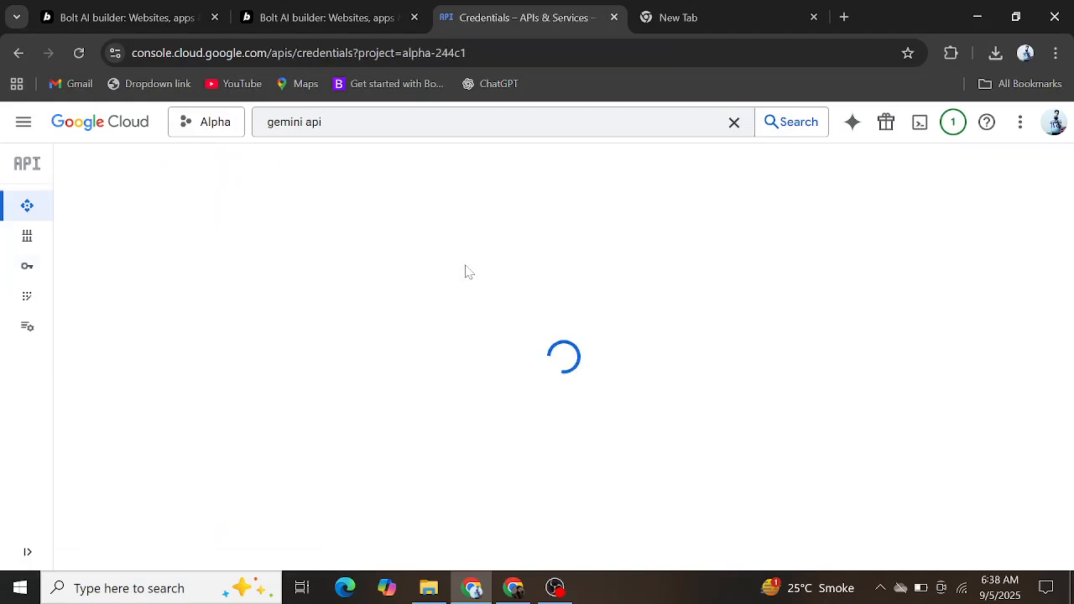
scroll(468, 270, "down", 2)
scroll(320, 294, "up", 1)
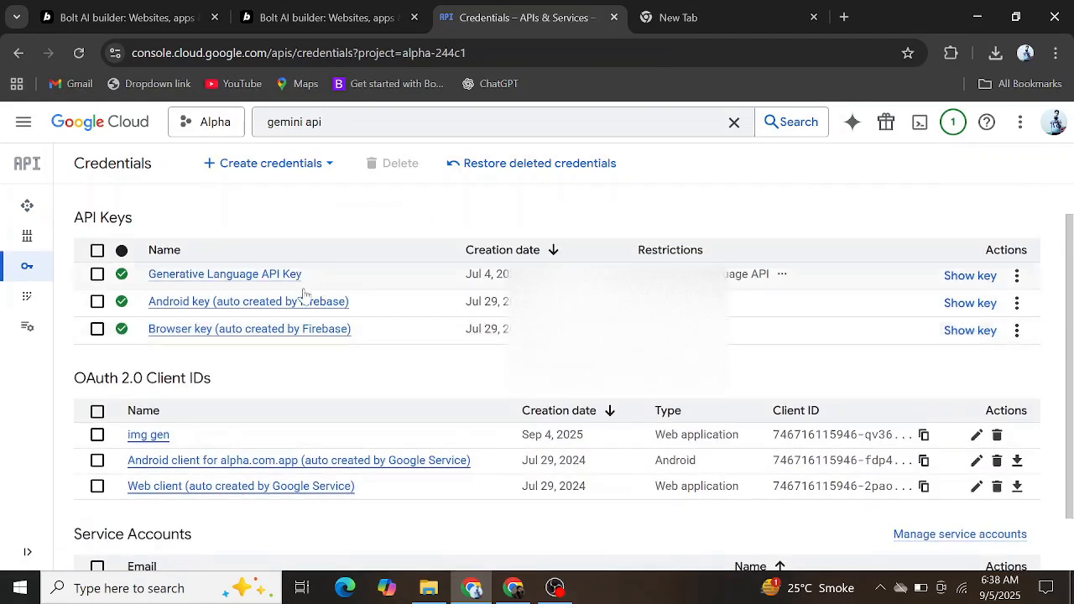
left_click(970, 276)
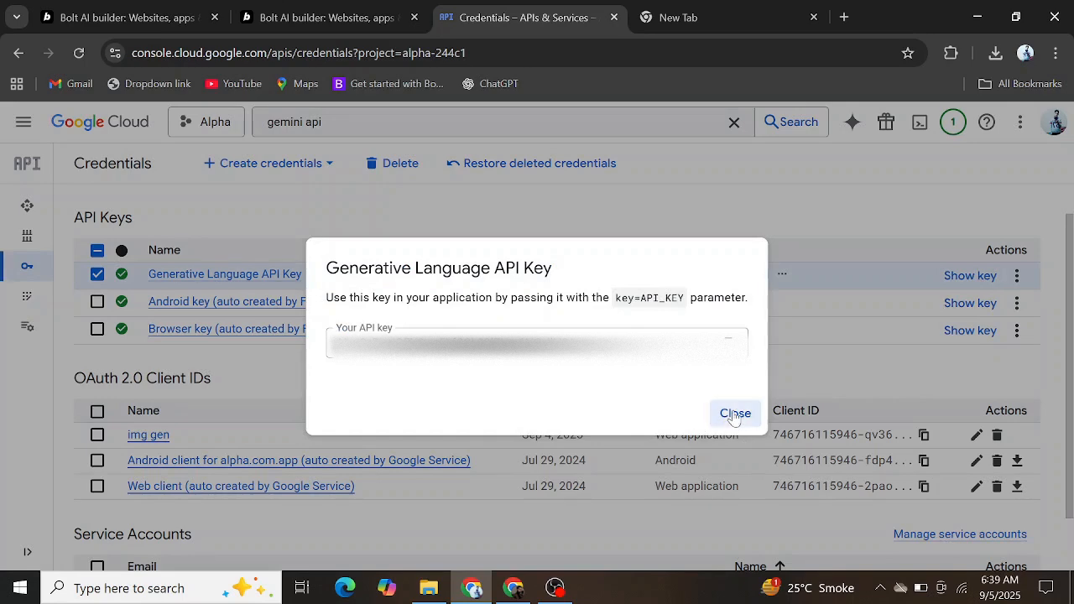
left_click(735, 413)
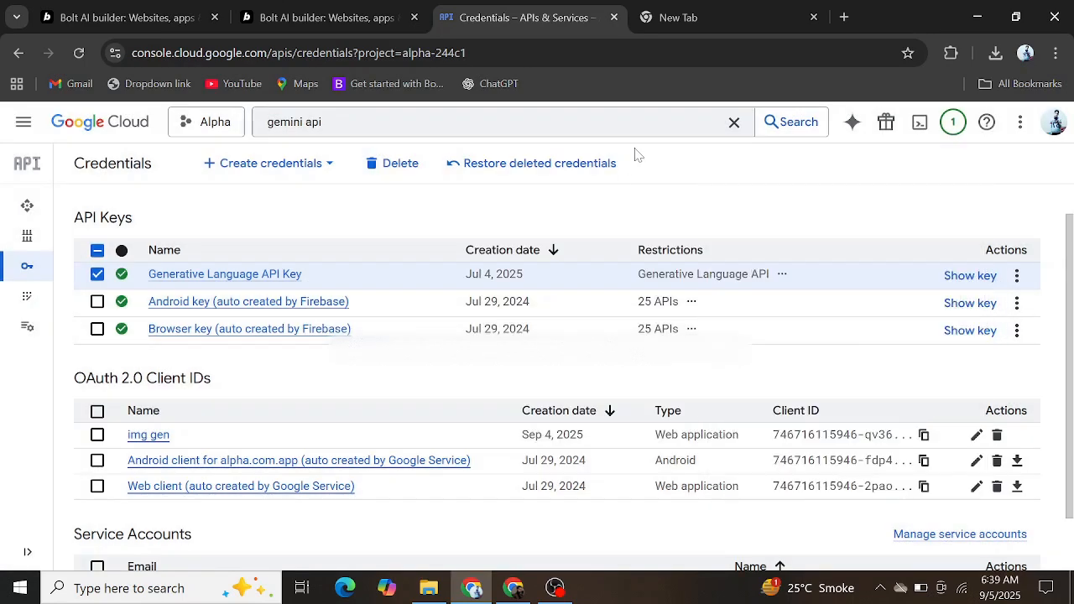
Step: Switch back to n8n, paste the API key into the Gemini credential's API Key field and save the credential
left_click(518, 594)
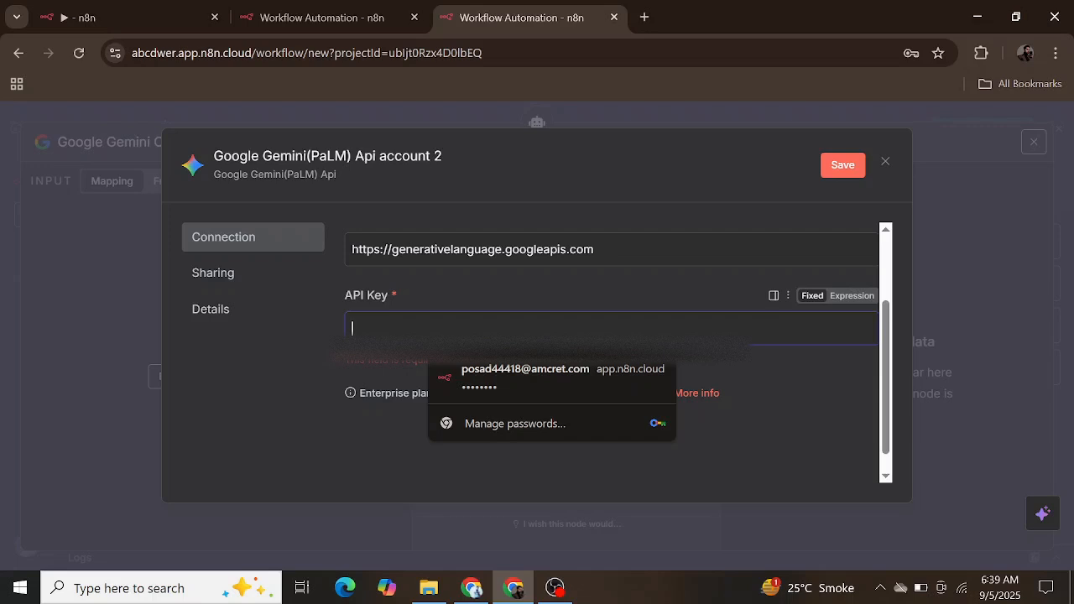
key("ctrl+v")
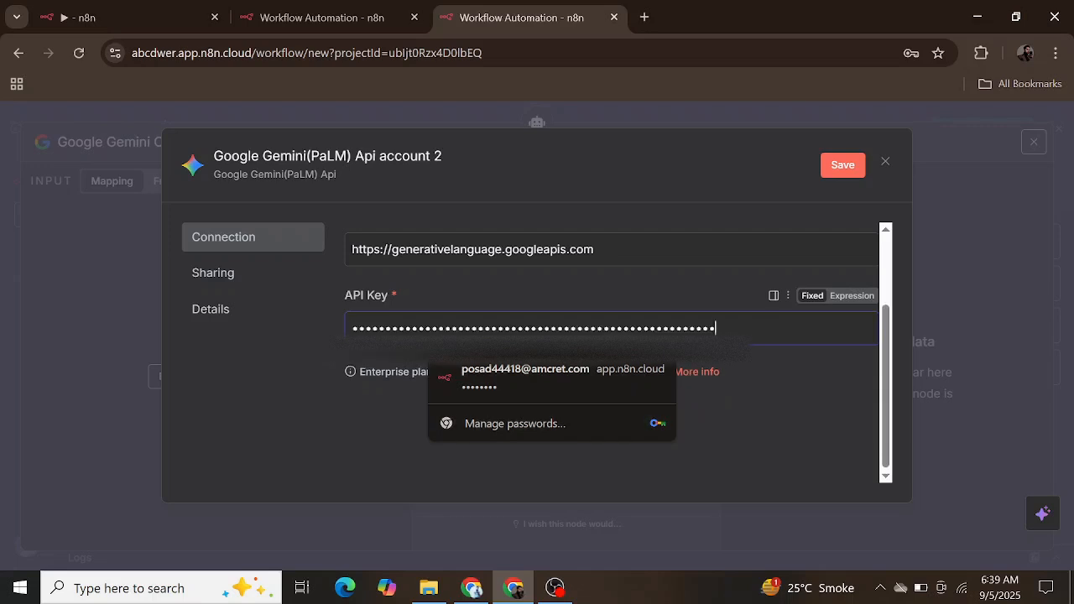
left_click(851, 168)
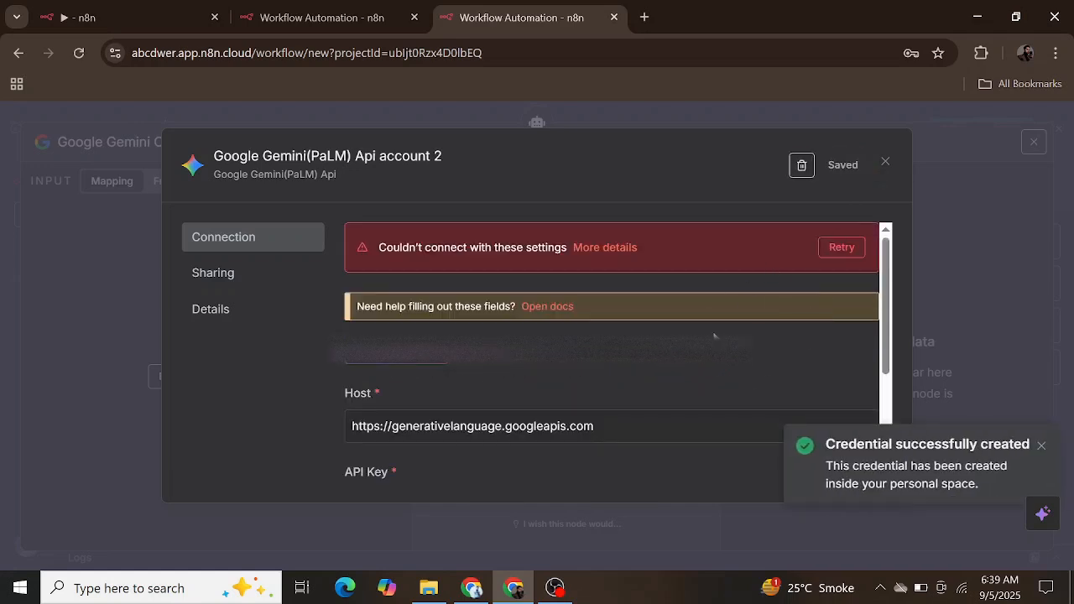
Step: Check the saved credential's API Key field and delete the Google Gemini(PaLM) Api account 2 credential
scroll(713, 335, "down", 4)
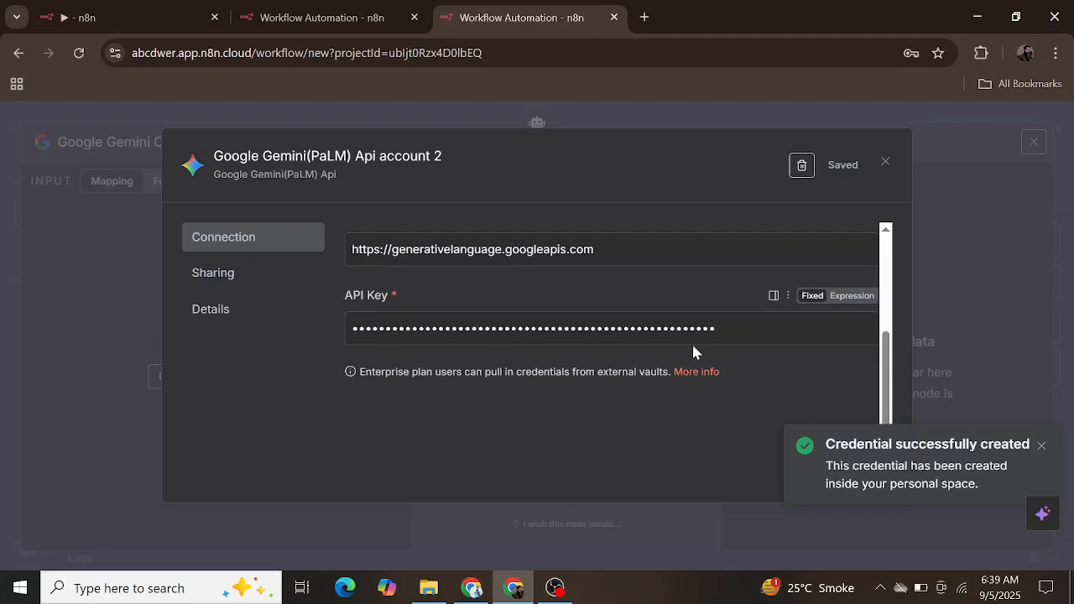
left_click(758, 329)
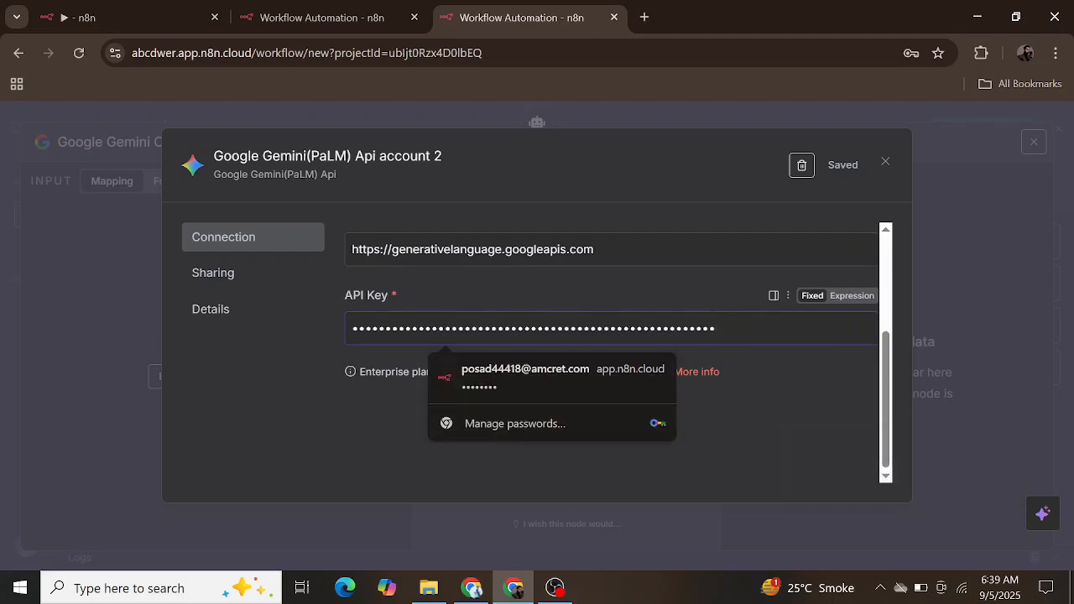
scroll(758, 395, "up", 4)
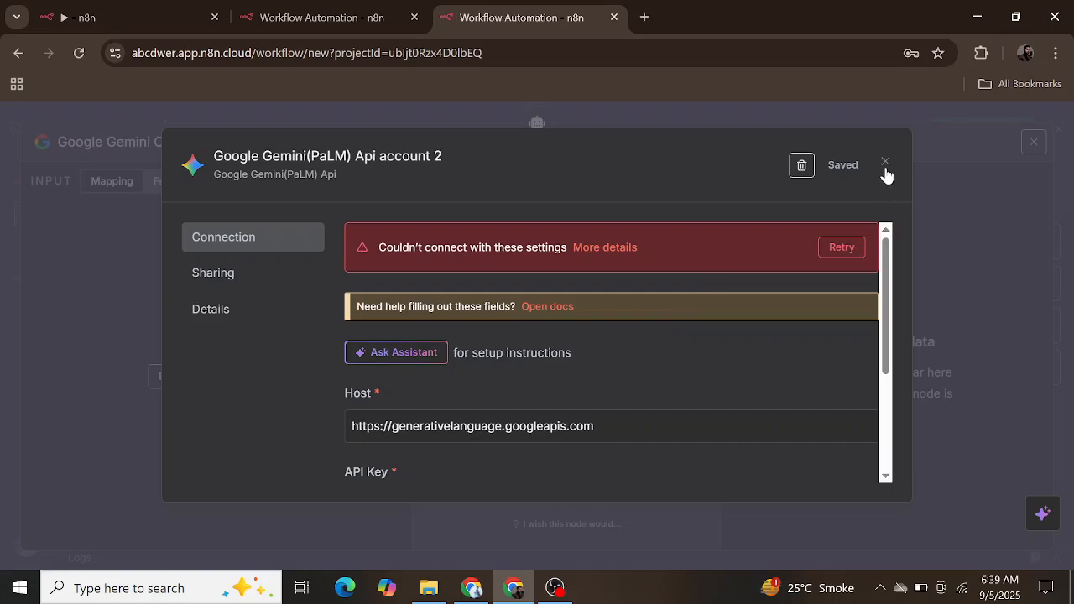
left_click(795, 170)
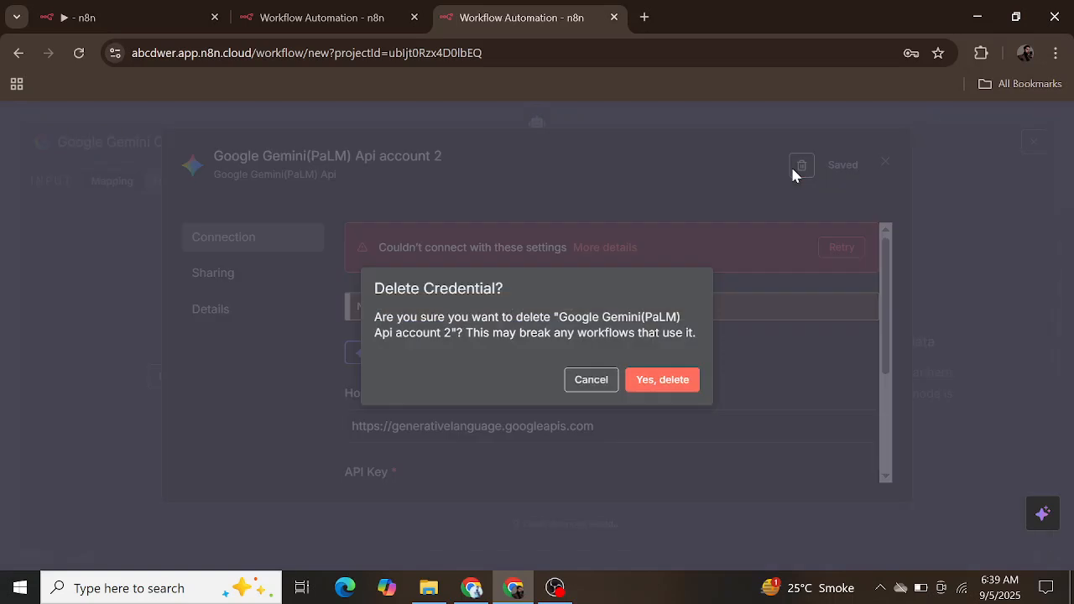
left_click(685, 384)
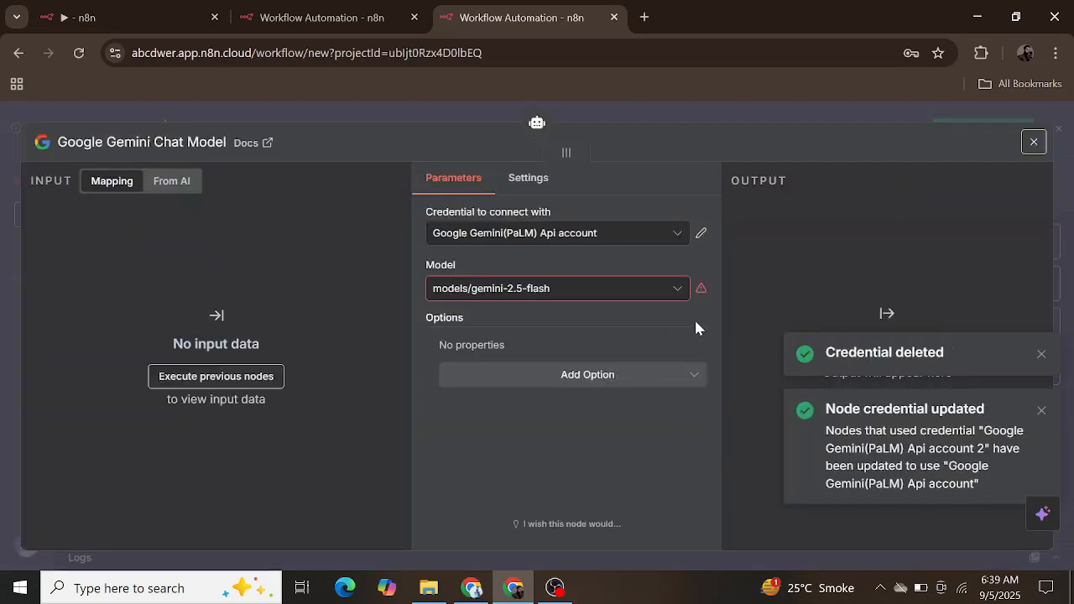
left_click(645, 239)
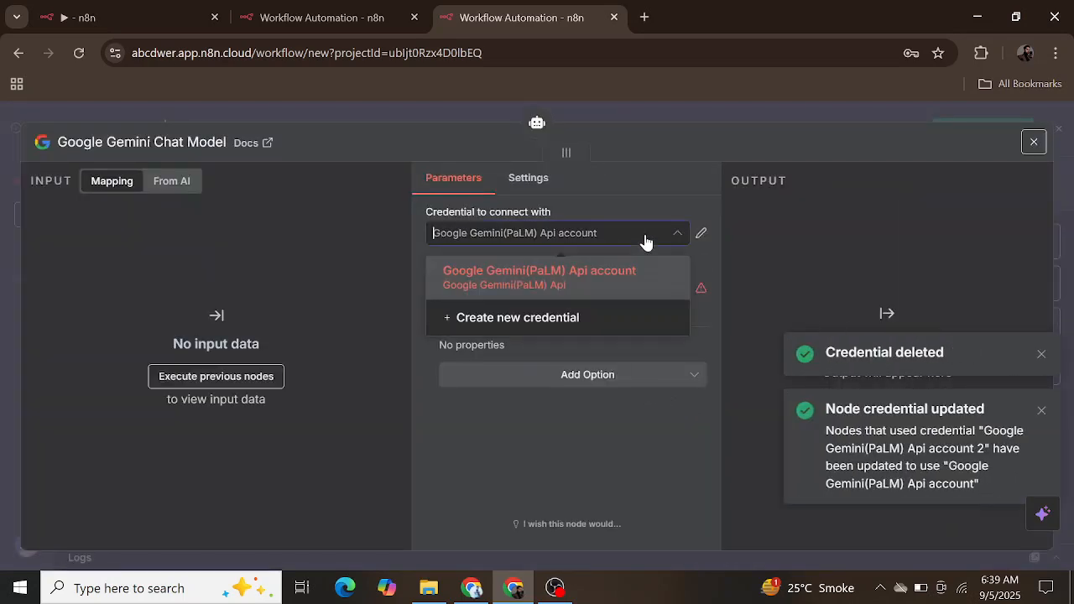
left_click(541, 443)
left_click(604, 293)
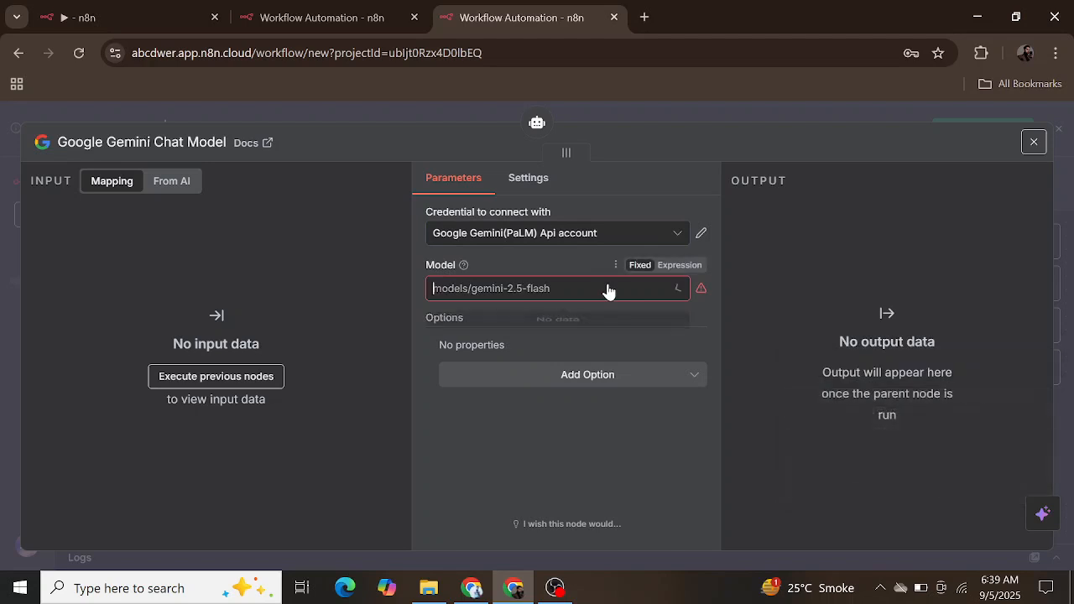
left_click(619, 238)
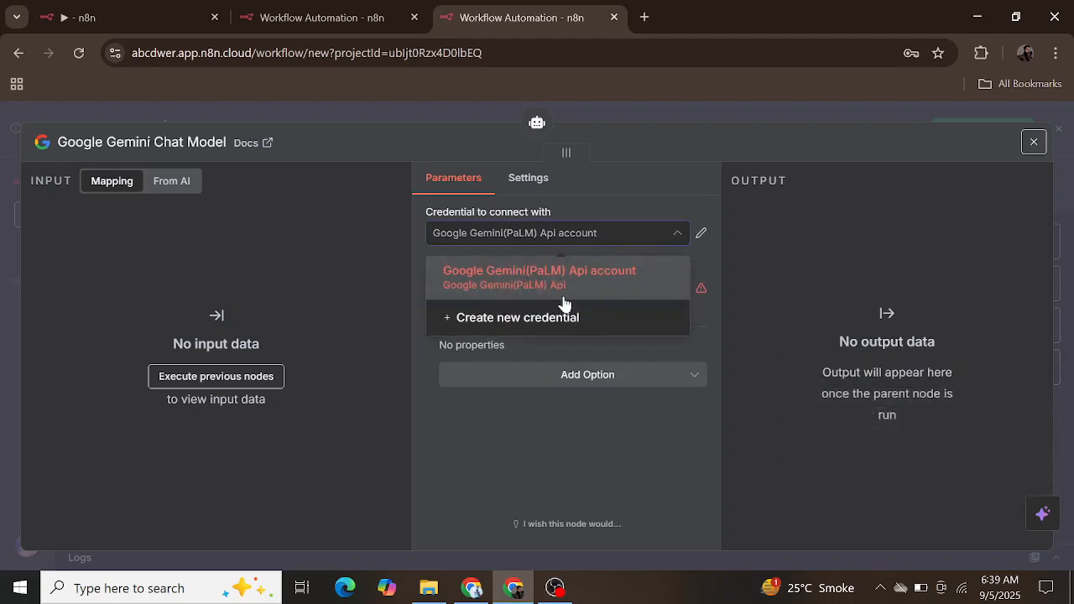
left_click(583, 287)
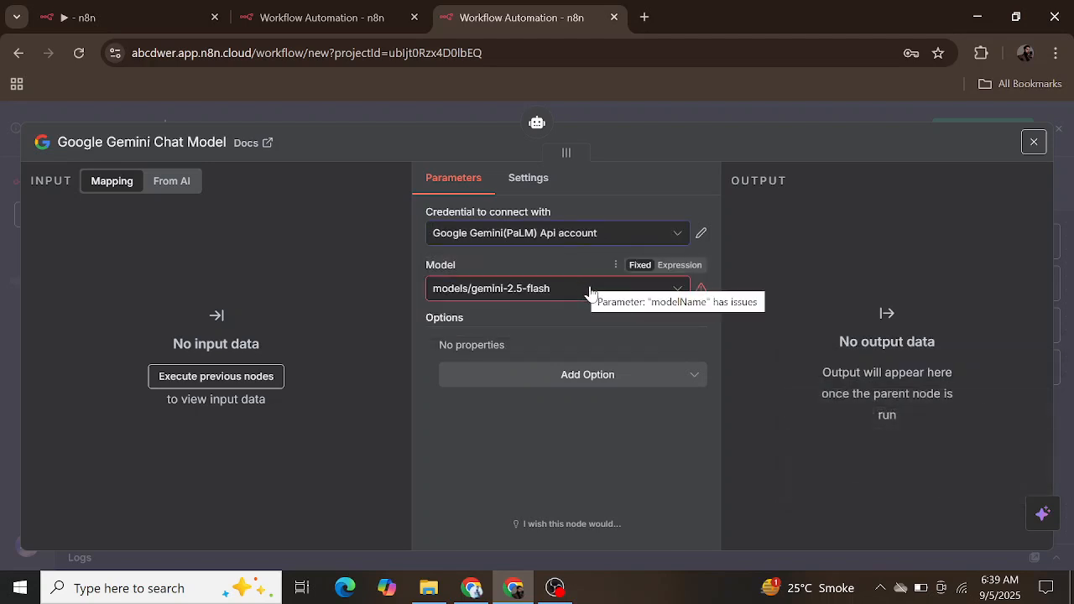
left_click(590, 293)
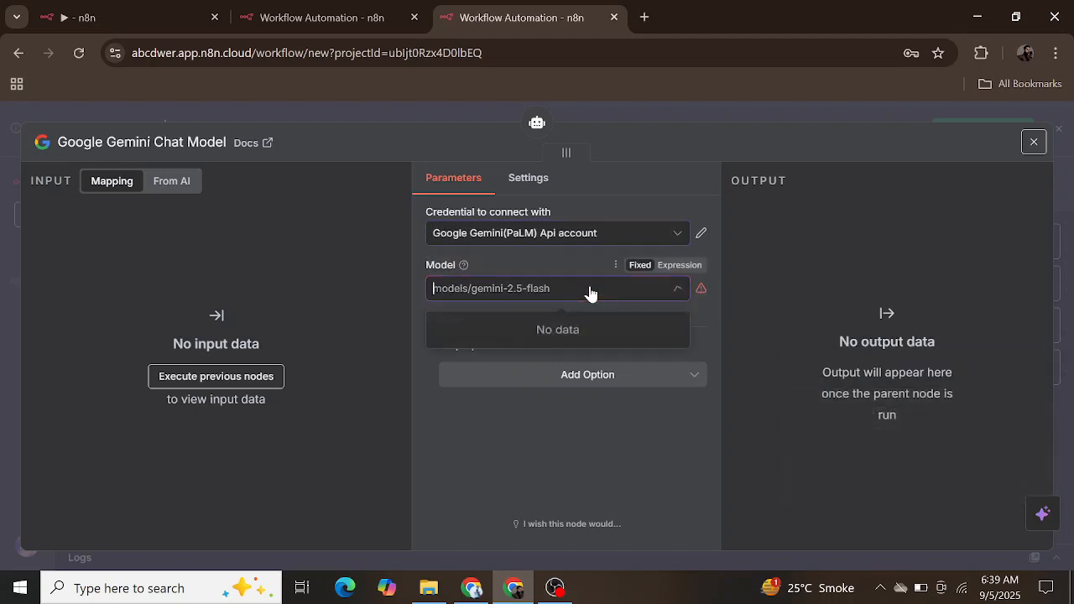
Step: Start another new Google Gemini(PaLM) Api credential for the chat model and go to its empty API Key field
left_click(616, 234)
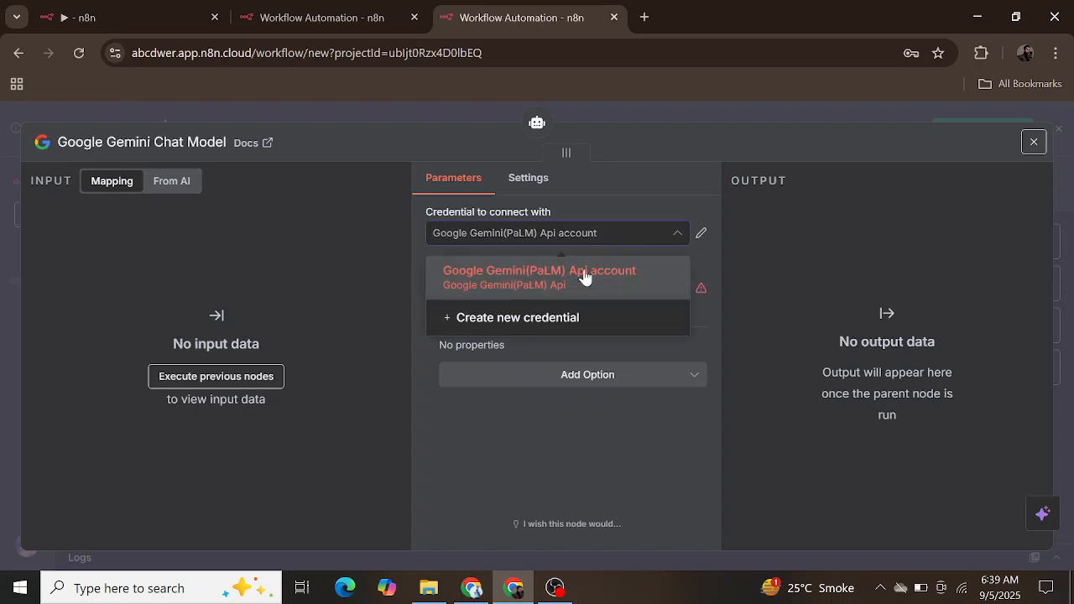
left_click(546, 328)
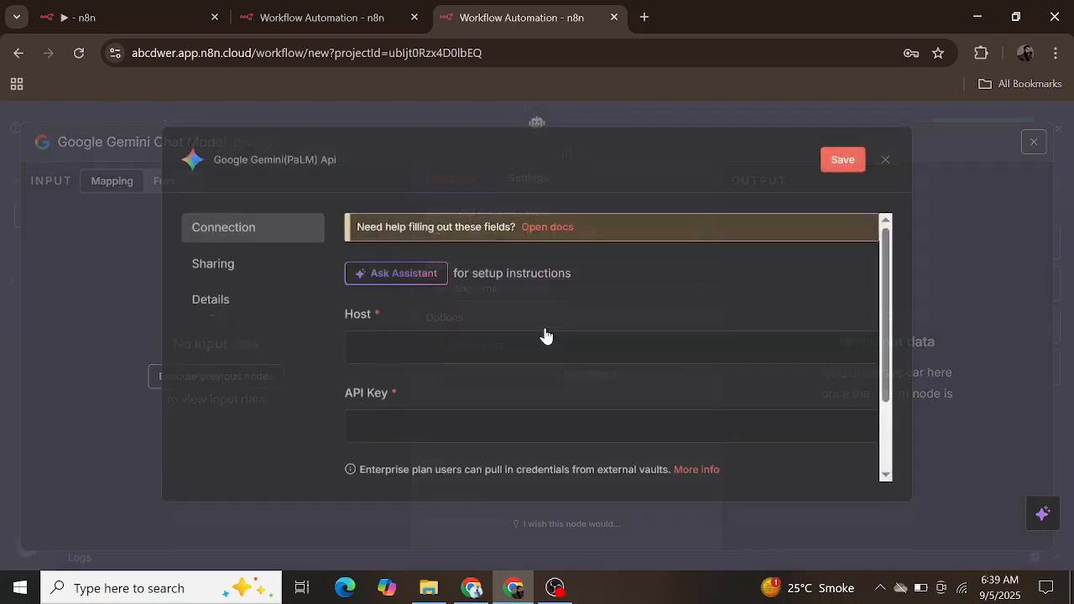
scroll(476, 388, "down", 1)
left_click(477, 395)
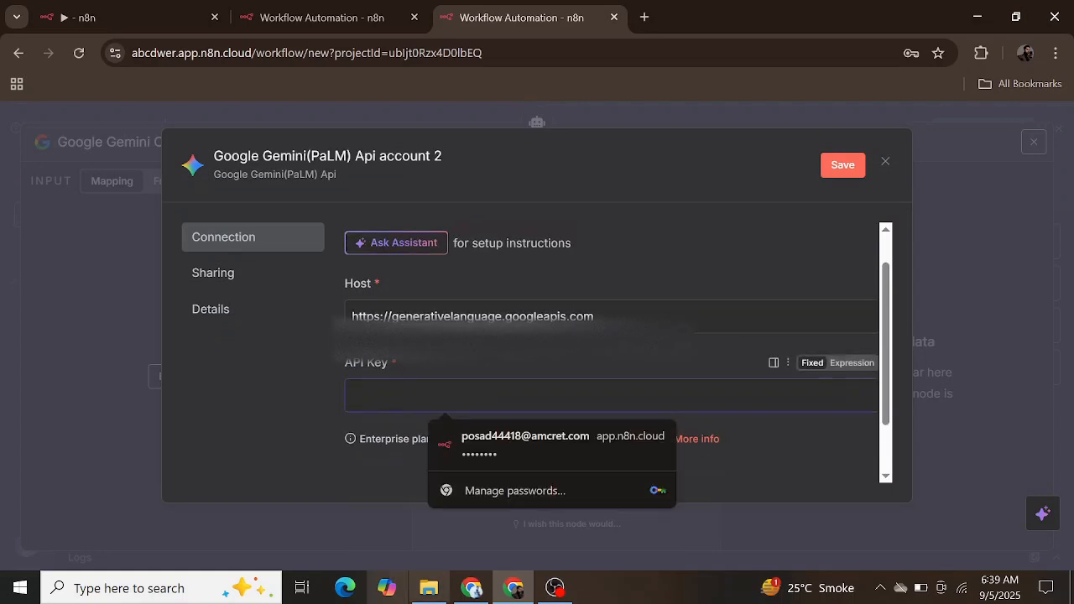
Step: Switch to the Google Cloud console, show the Generative Language API Key, copy it and close its dialog
left_click(472, 587)
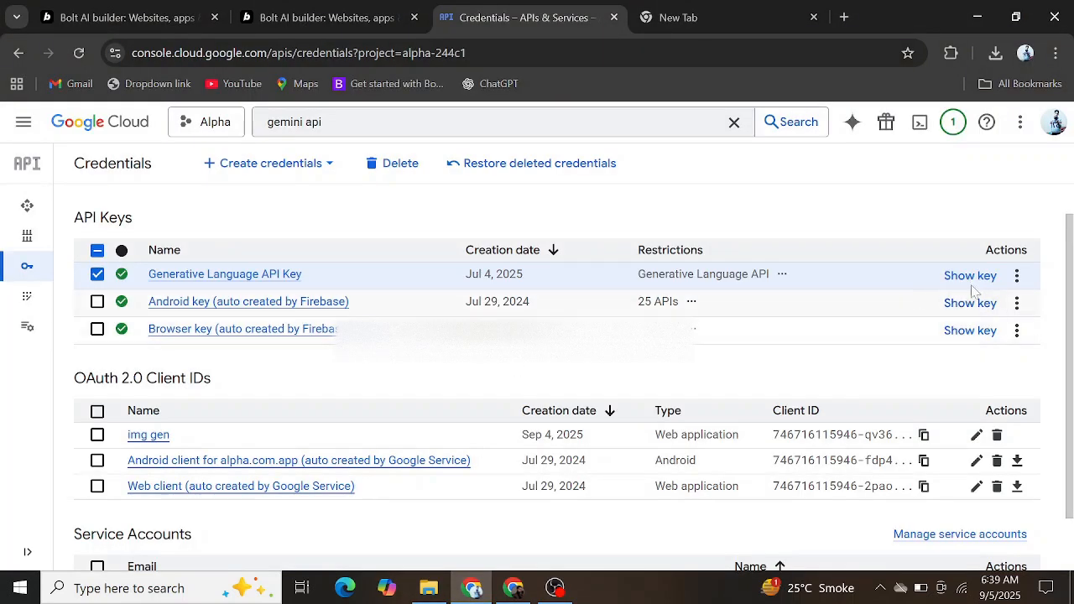
left_click(1016, 277)
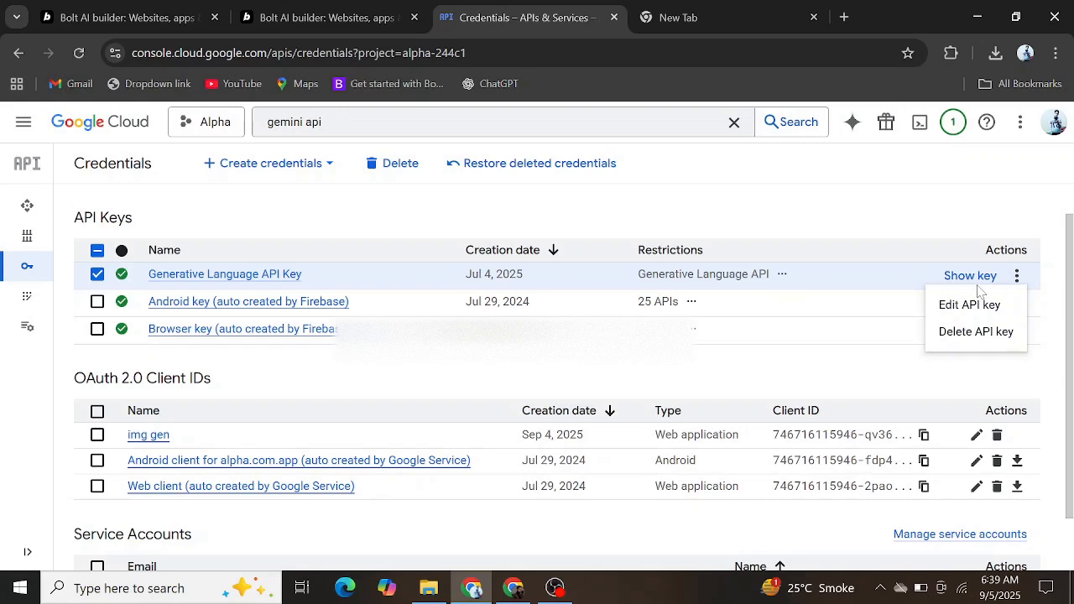
left_click(979, 290)
left_click(976, 280)
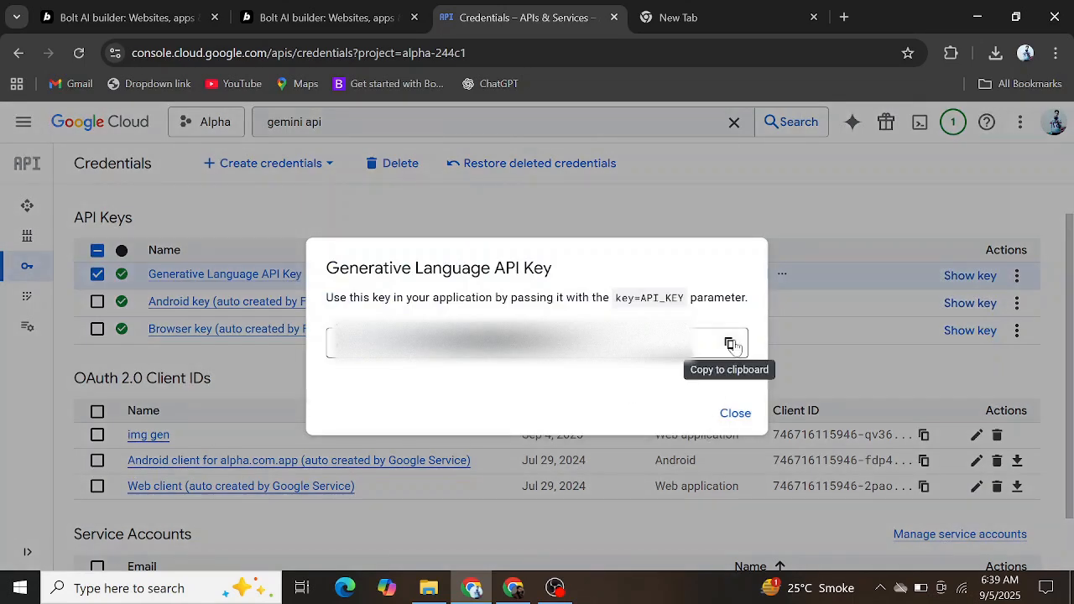
left_click(730, 344)
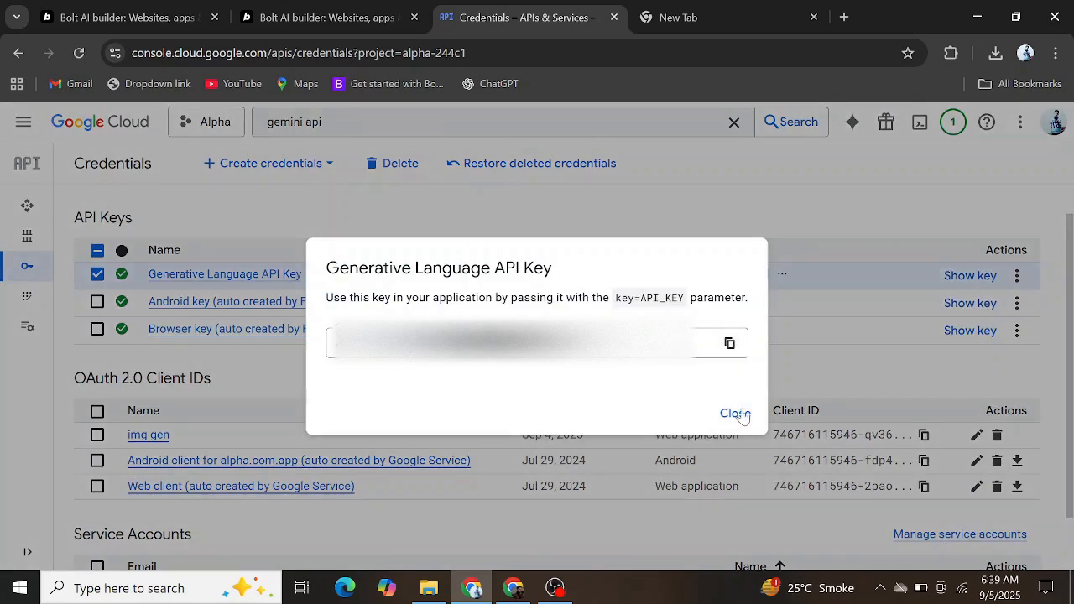
left_click(733, 412)
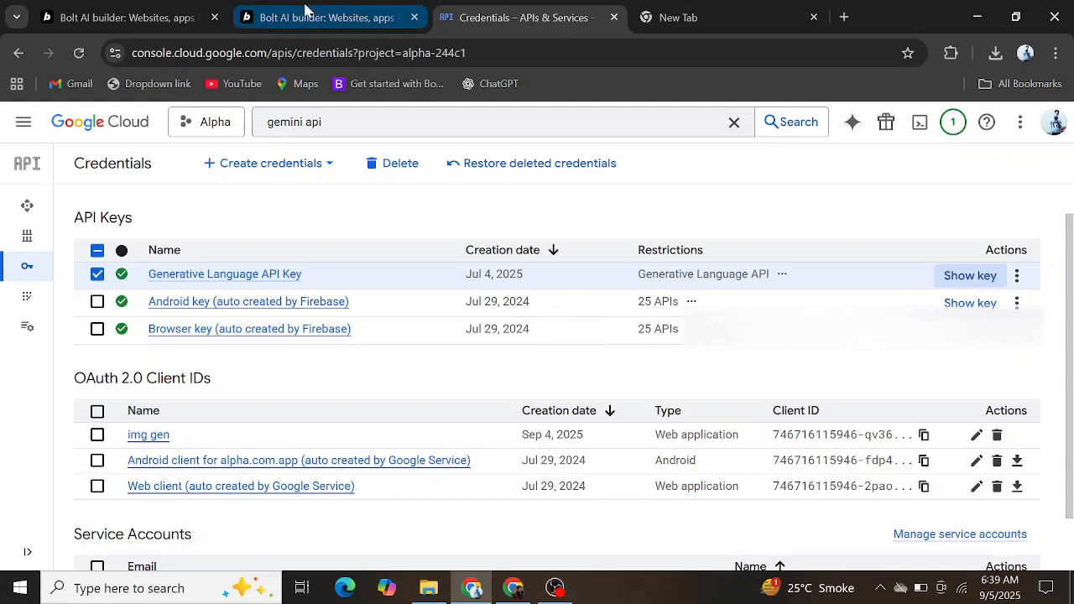
Step: Return to n8n, paste the API key into the new Gemini credential, save it and close the credential window
left_click(512, 589)
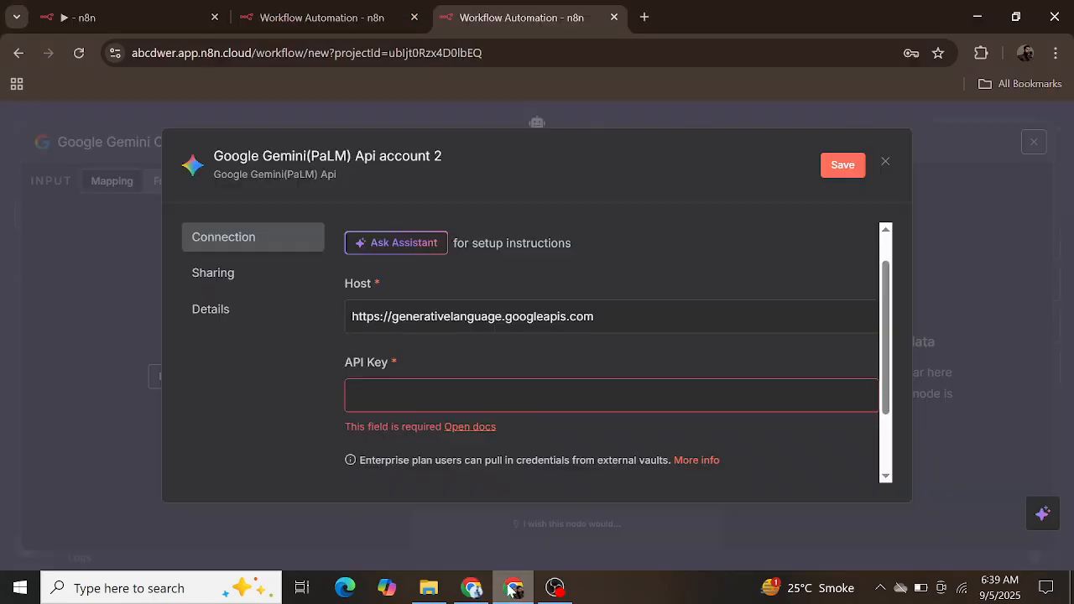
key("ctrl+v")
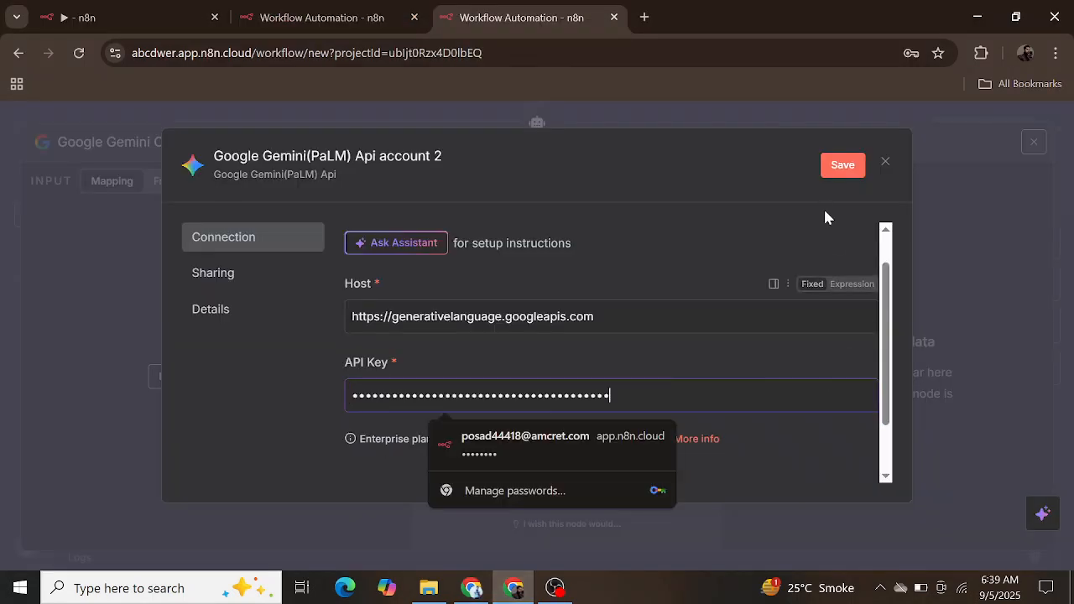
left_click(844, 165)
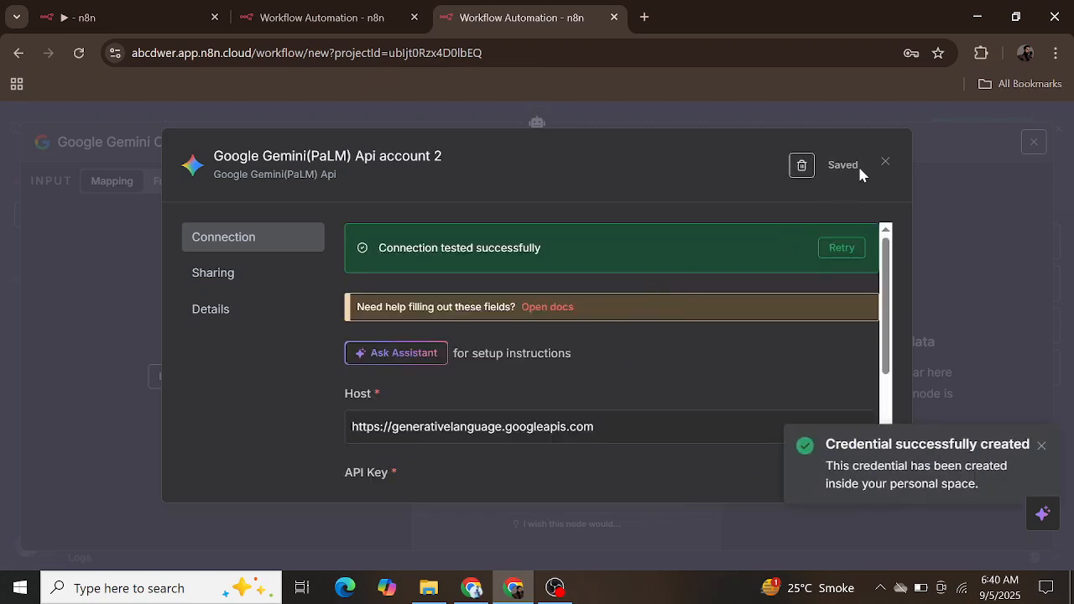
left_click(885, 164)
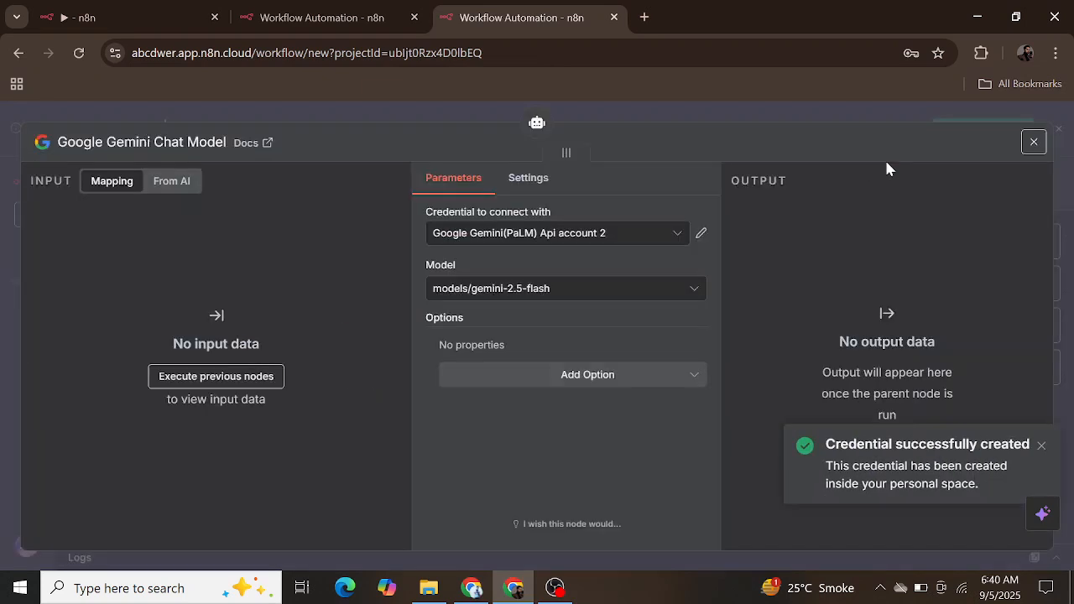
Step: Choose models/gemini-2.5-flash as the chat model and return to the workflow canvas
left_click(629, 289)
scroll(479, 453, "down", 5)
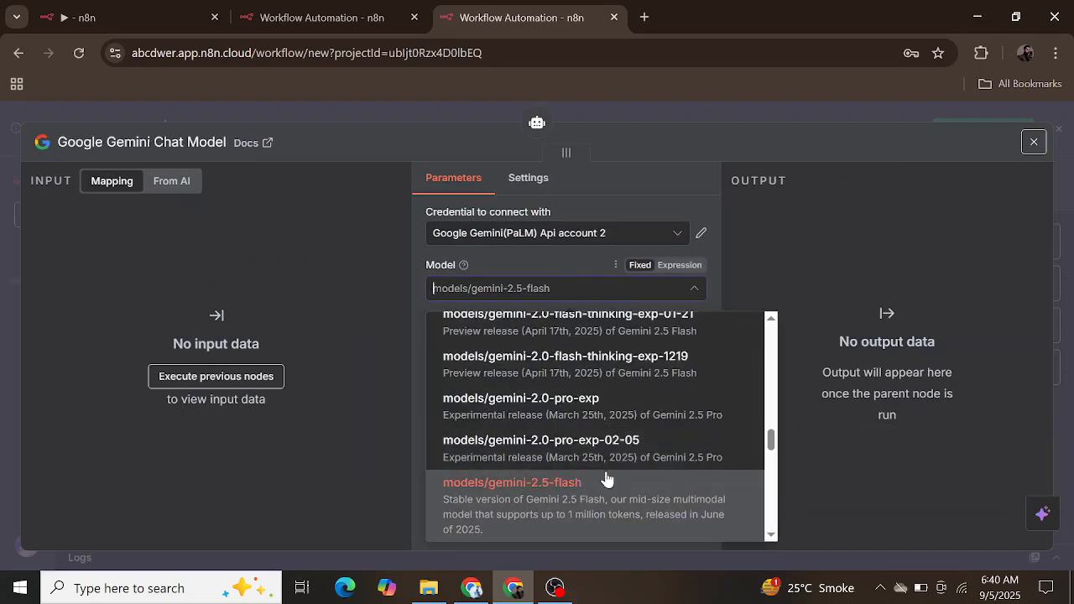
left_click(600, 490)
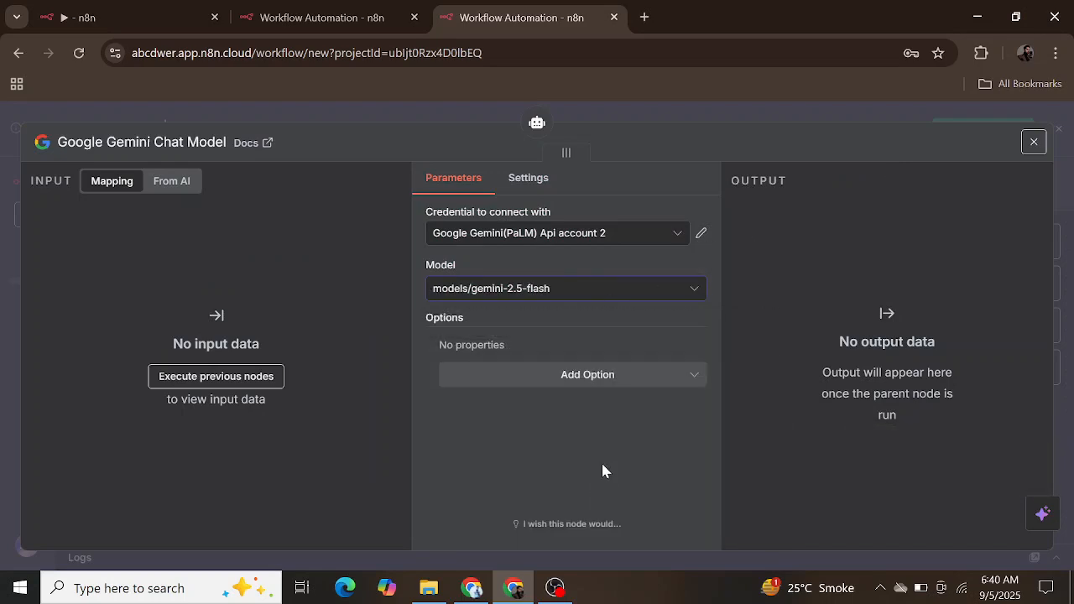
left_click(1035, 142)
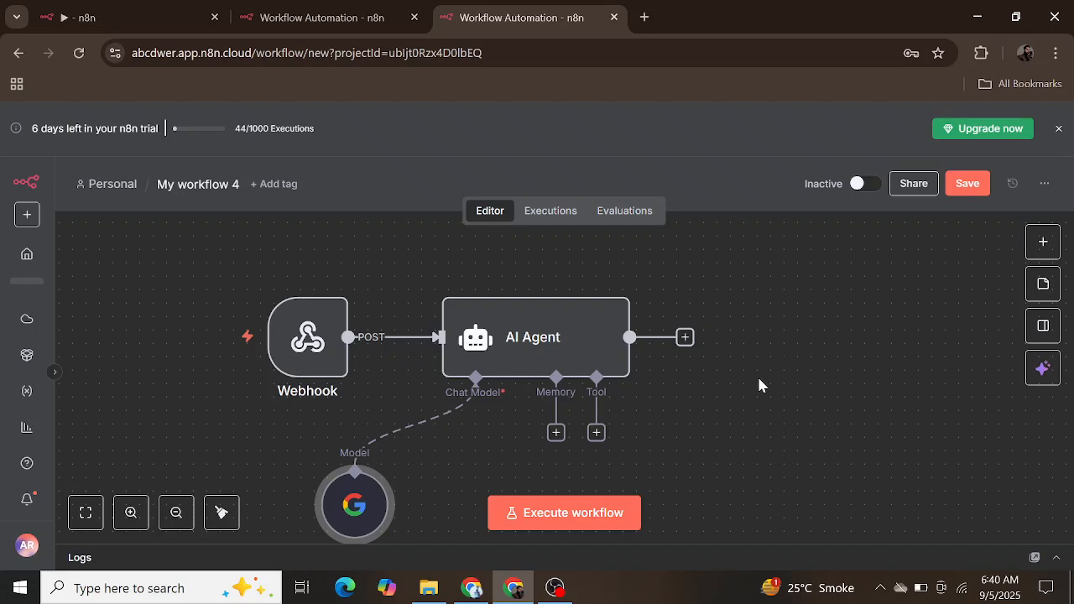
Step: Add a Respond to Webhook node after the AI Agent, keep Respond With on First Incoming Item and return to the canvas
scroll(759, 385, "down", 1)
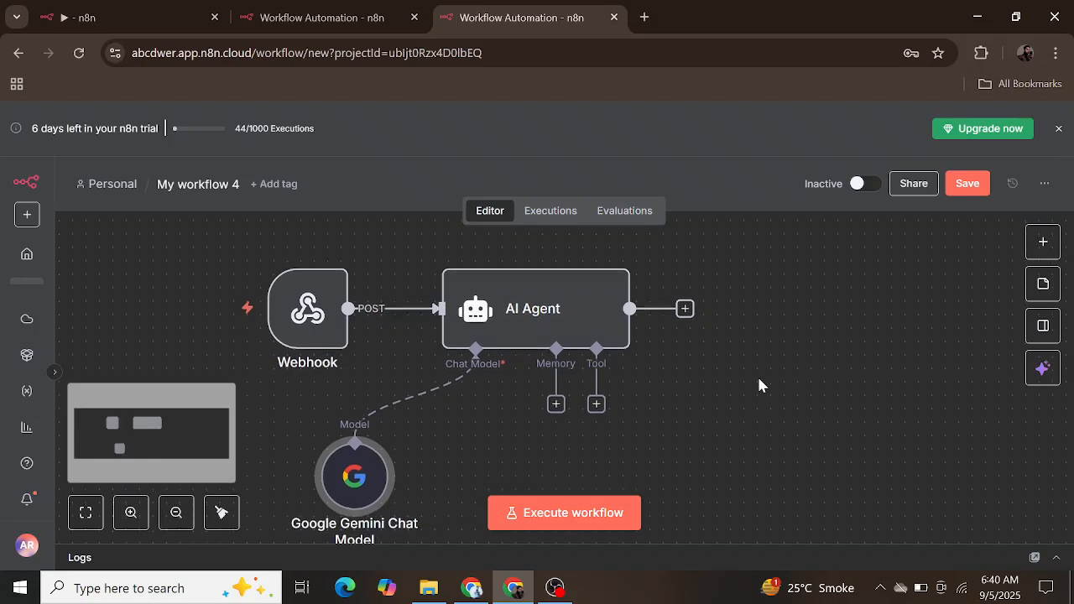
left_click(685, 317)
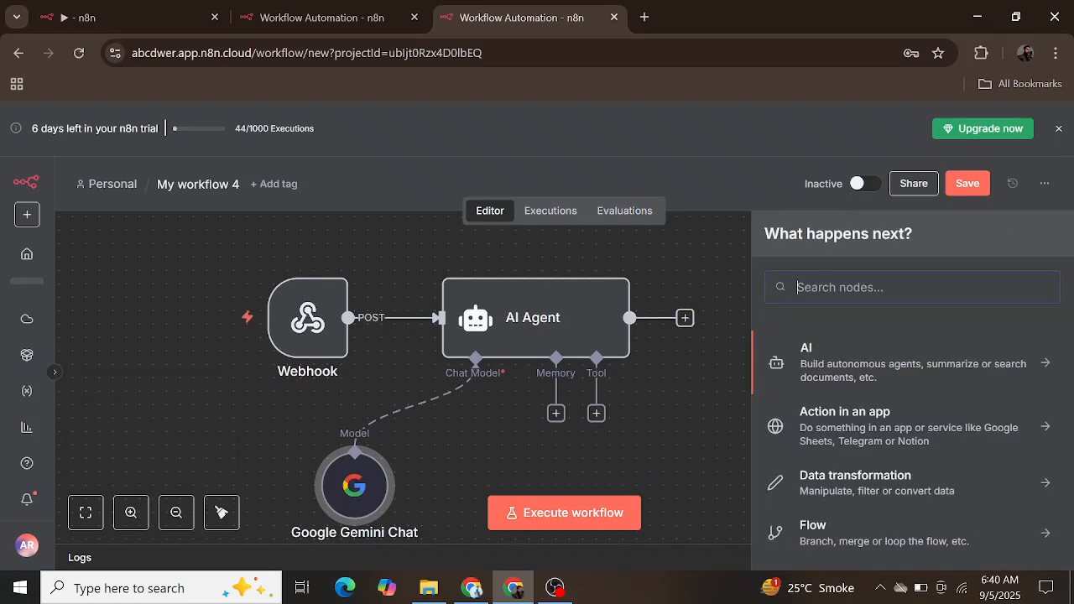
type("webhoo")
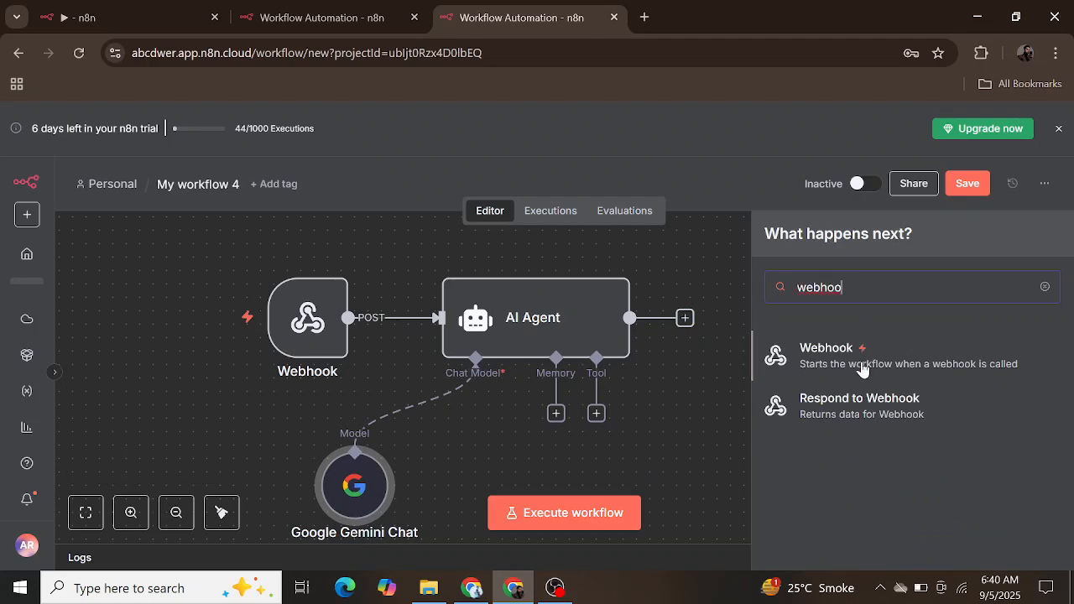
left_click(879, 411)
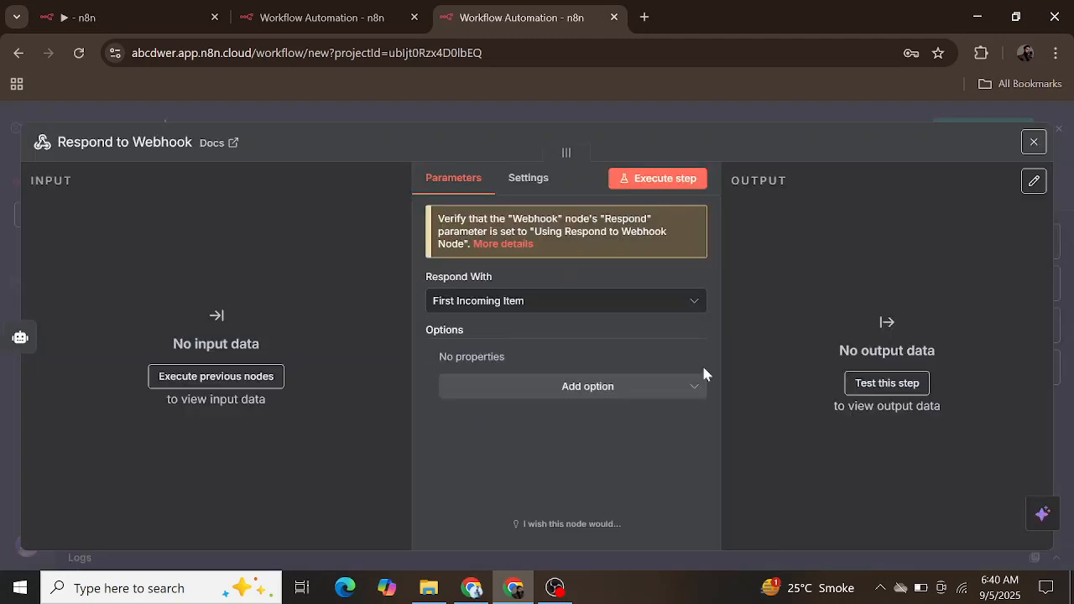
left_click(611, 305)
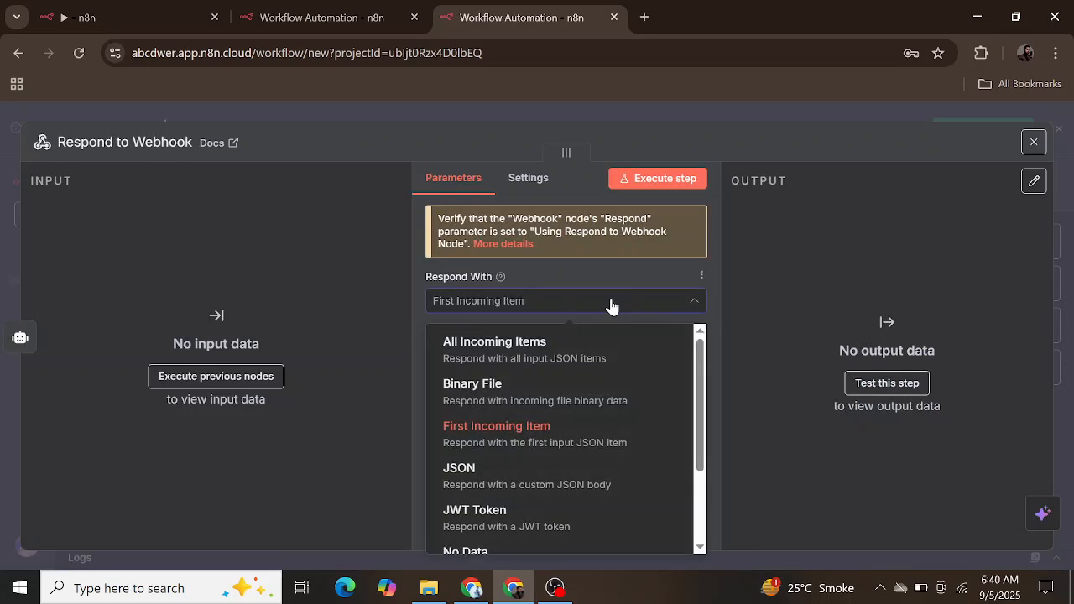
left_click(611, 305)
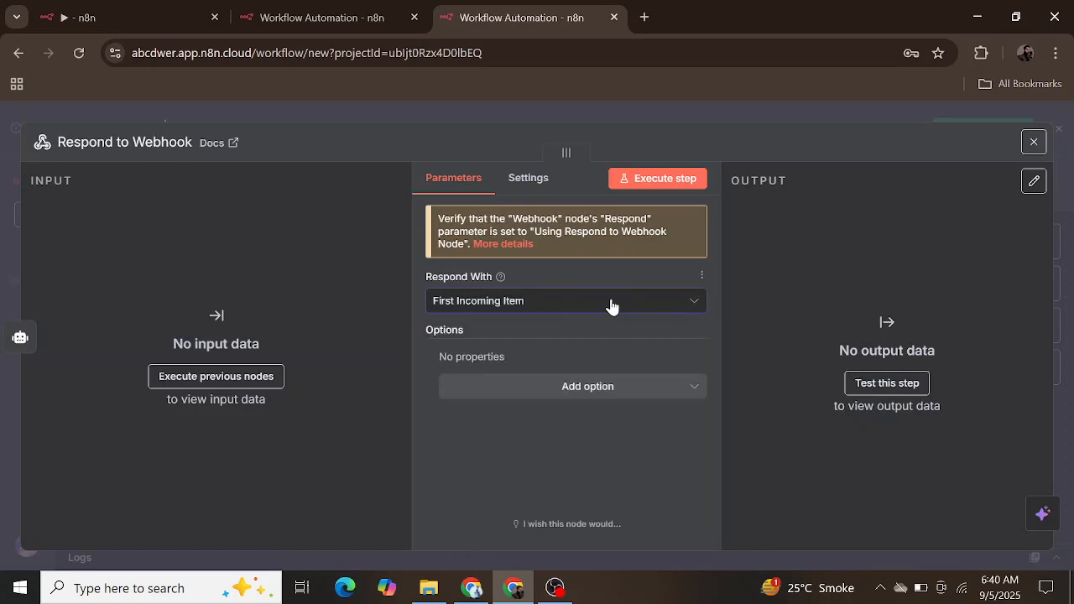
left_click(1036, 143)
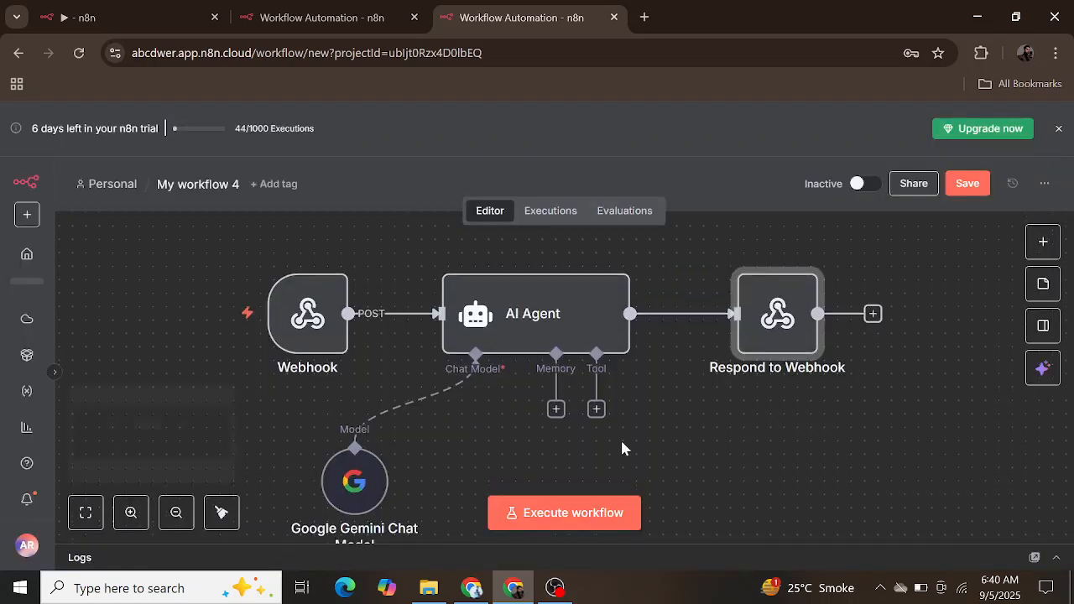
Step: Execute the workflow, activate it for production calls and dismiss the activation notice
scroll(622, 442, "down", 1)
left_click(575, 518)
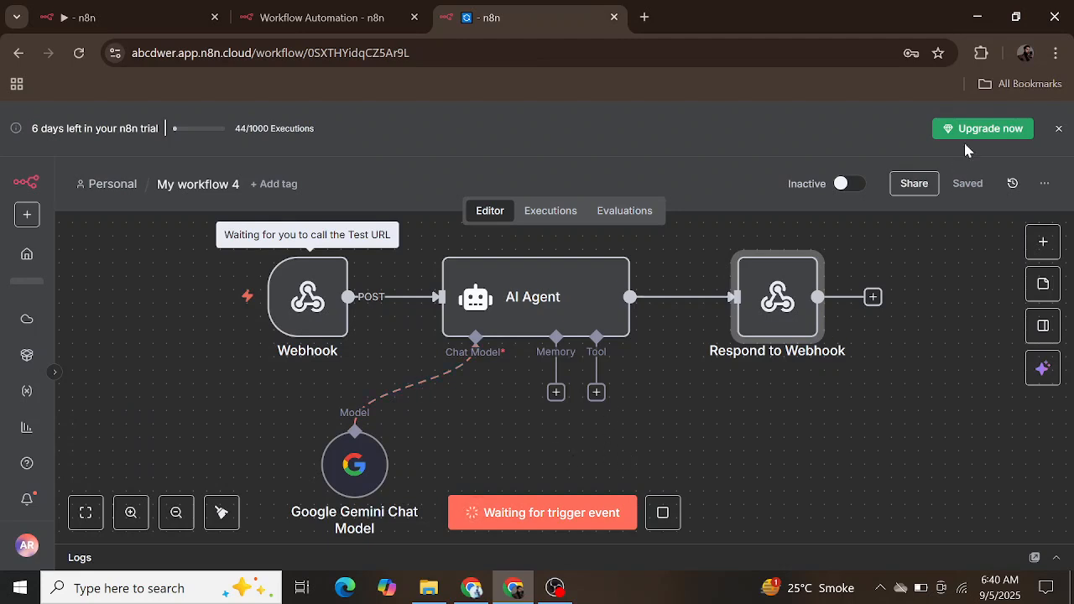
left_click(842, 183)
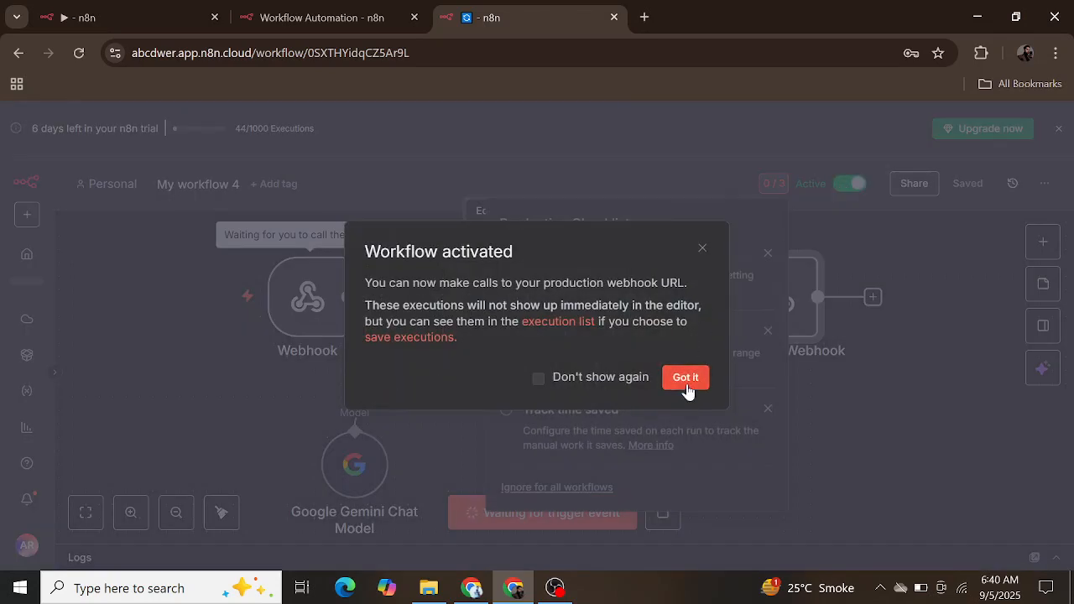
left_click(684, 378)
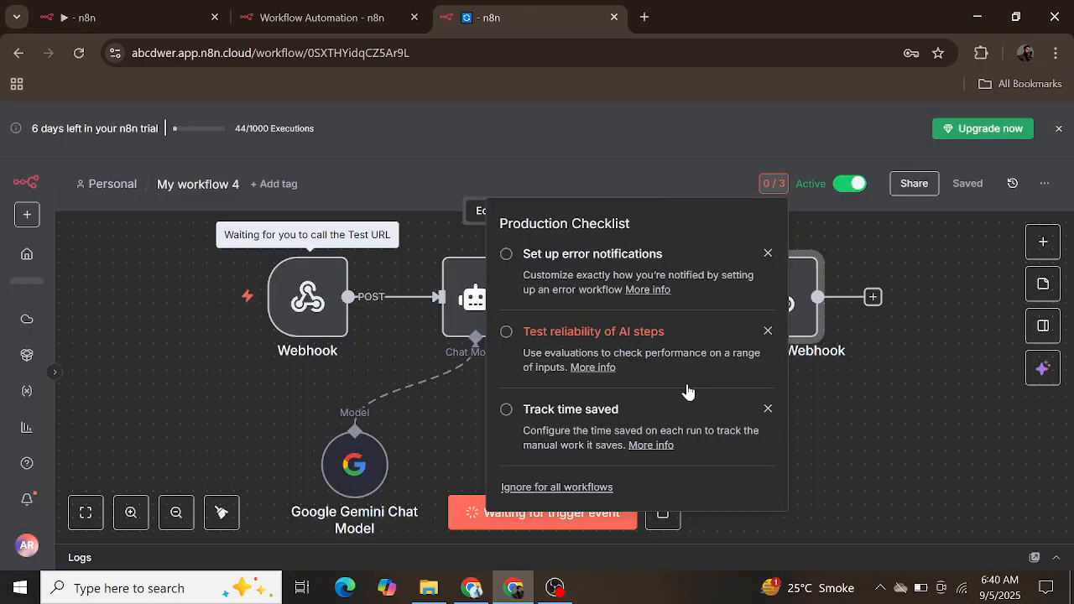
Step: Check the Webhook node while it listens for a test event, close it and stop the waiting test execution
left_click(307, 304)
double_click(308, 304)
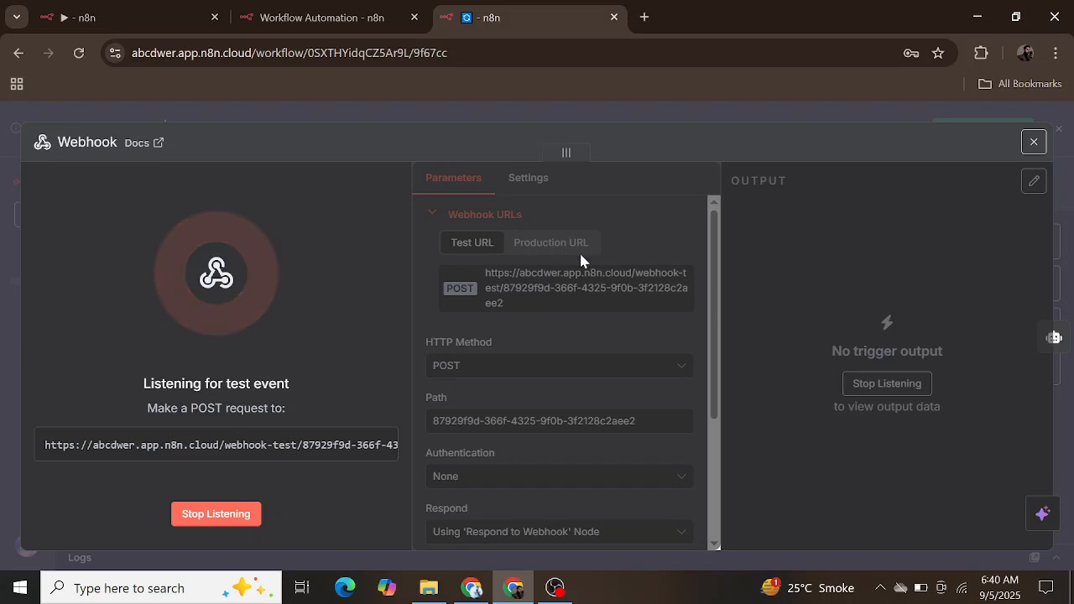
left_click(1034, 142)
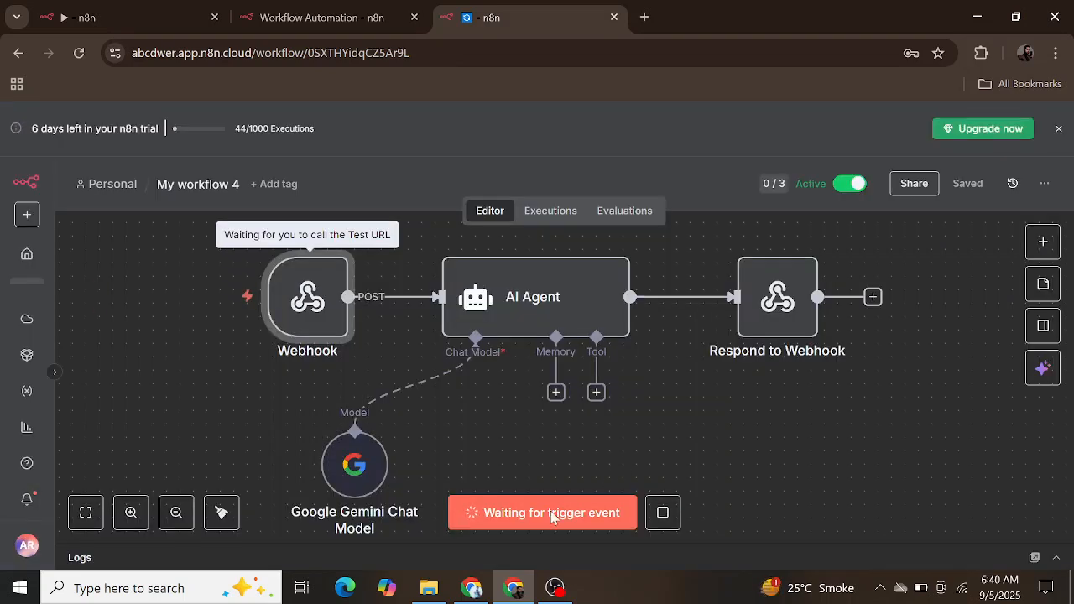
left_click(663, 511)
Step: Open the Webhook node, show its Production URL and copy it
double_click(281, 303)
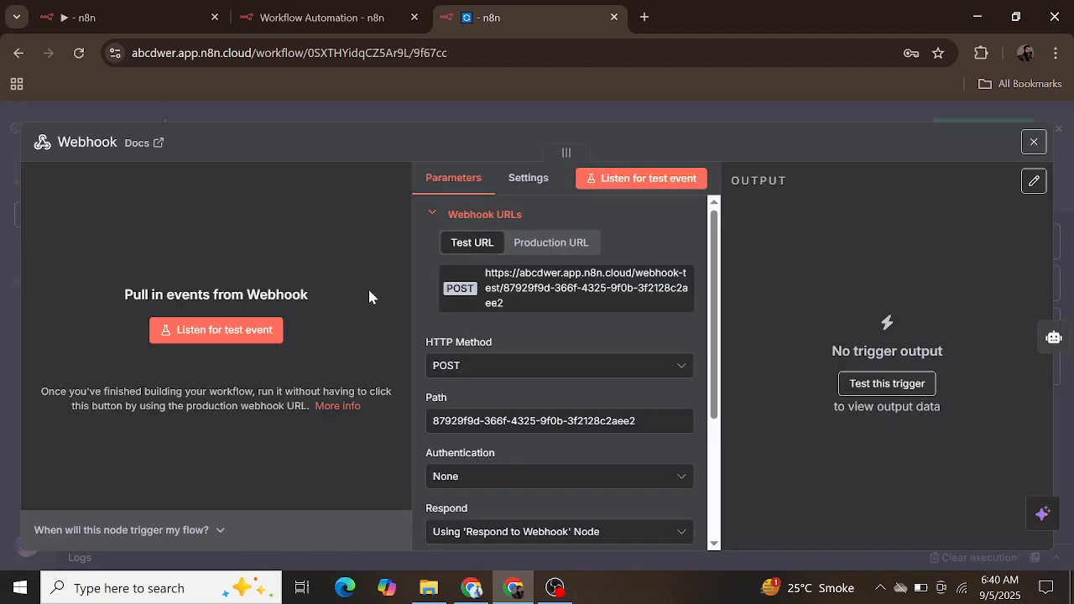
left_click(564, 244)
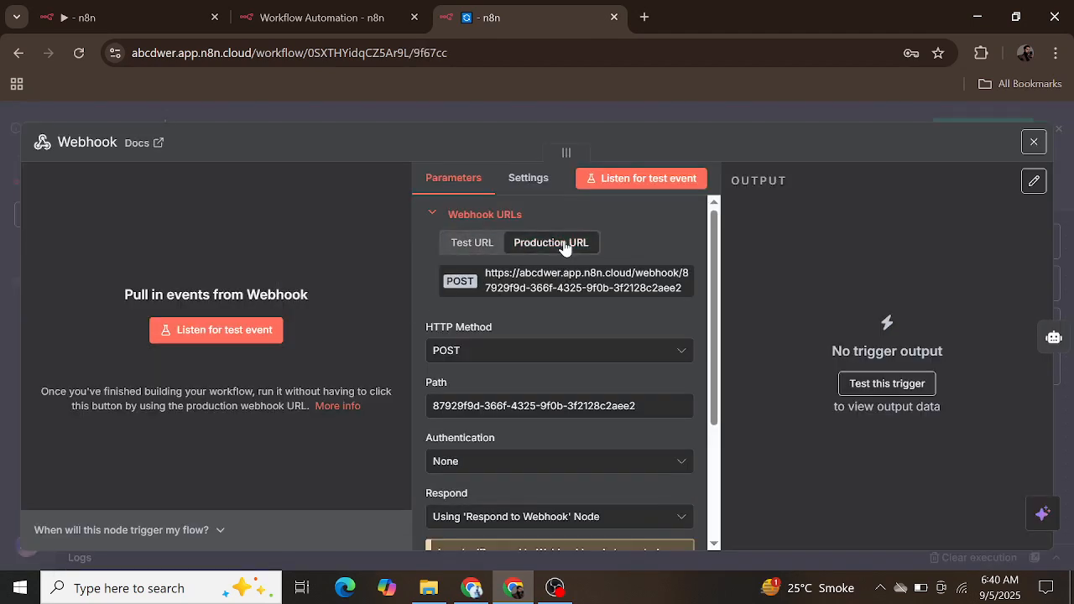
left_click(542, 282)
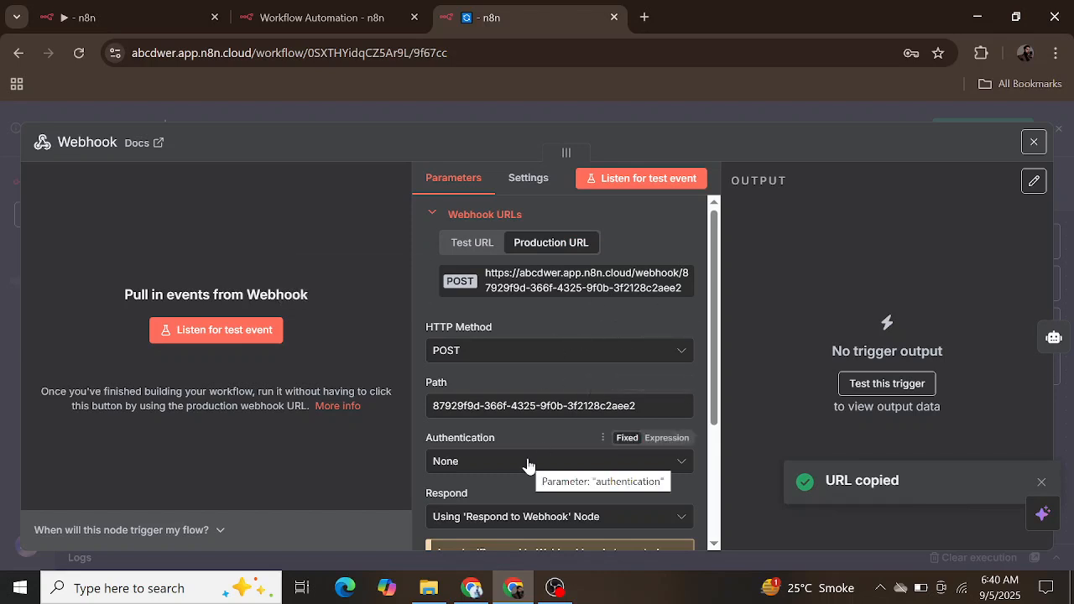
Step: Switch to the ChatGPT Clone project in Bolt, leave the full-size preview and show the prompt chat beside it
left_click(472, 587)
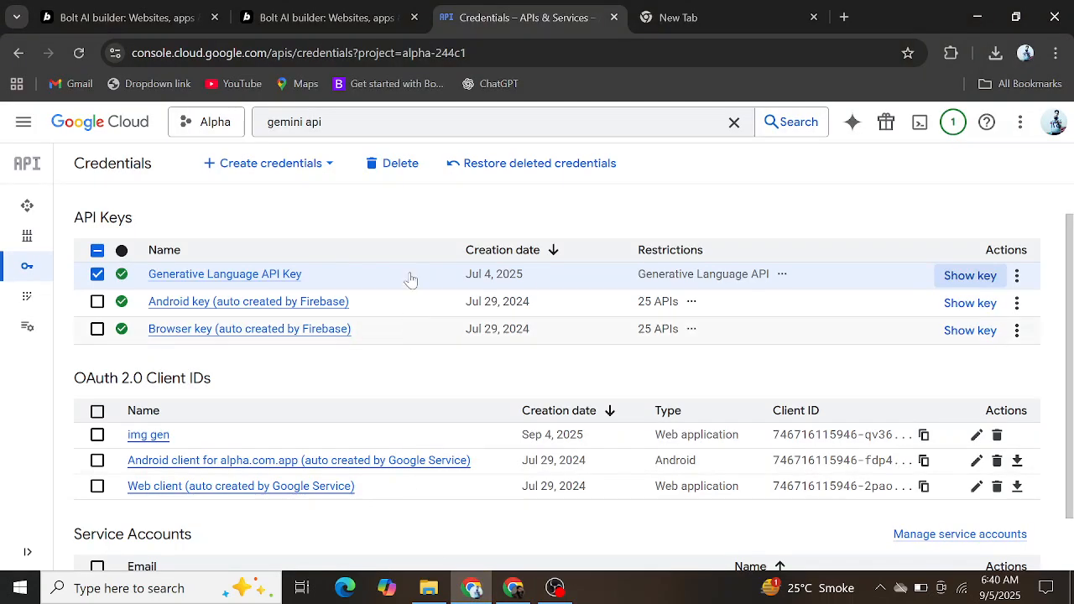
left_click(163, 24)
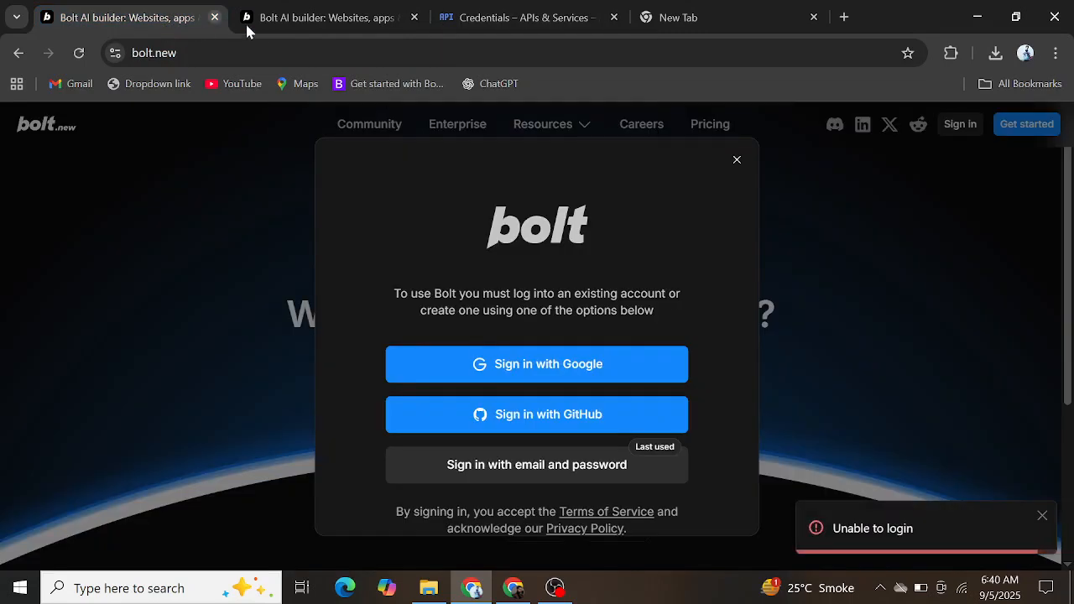
left_click(288, 25)
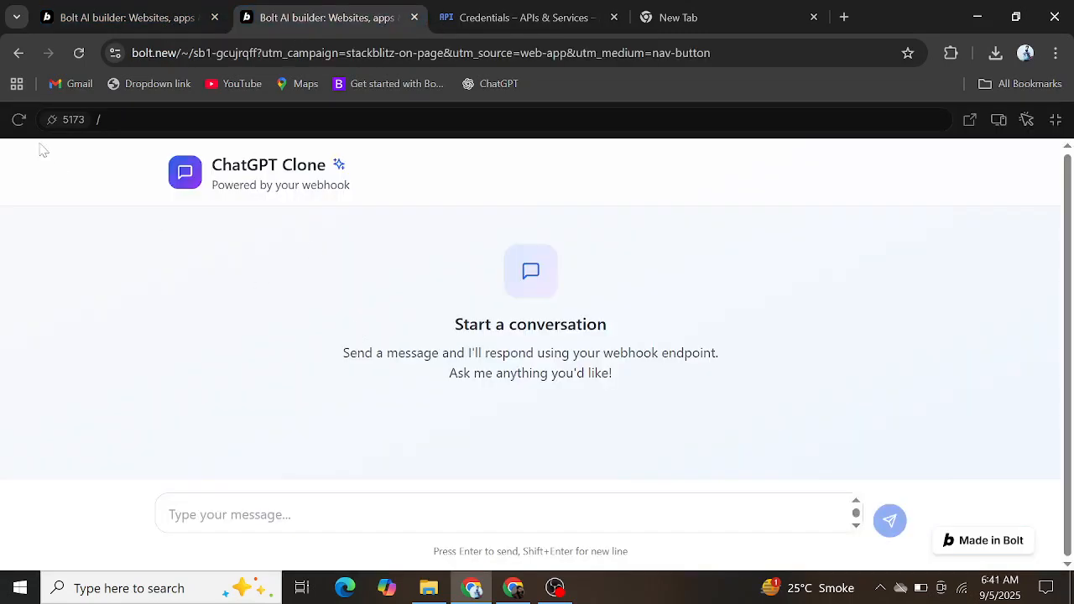
left_click(1056, 120)
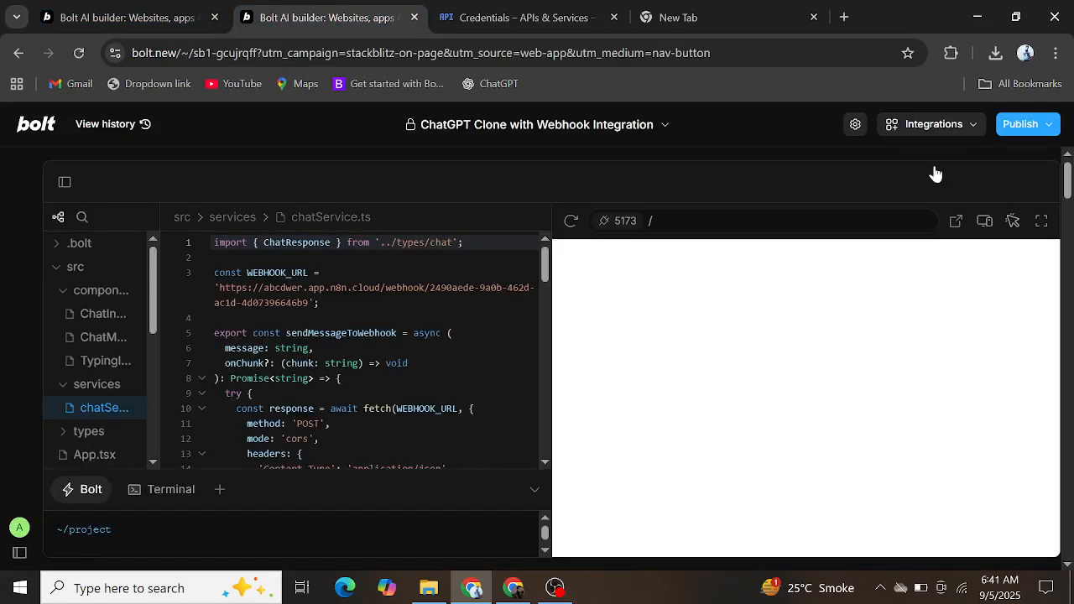
left_click(63, 184)
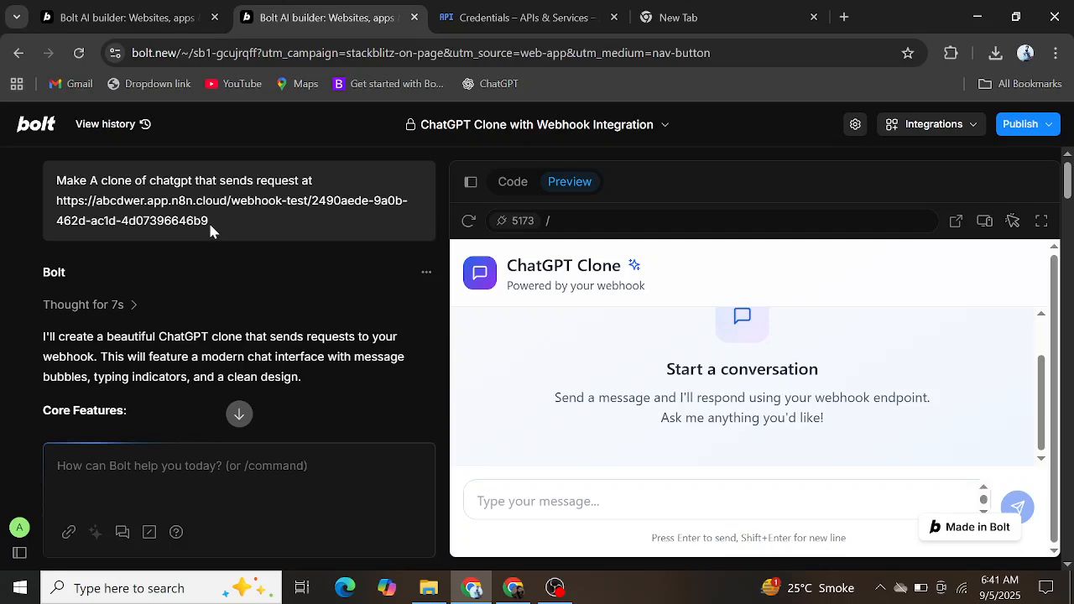
Step: Send the message "hi" in the ChatGPT Clone preview to test the webhook connection
left_click(539, 501)
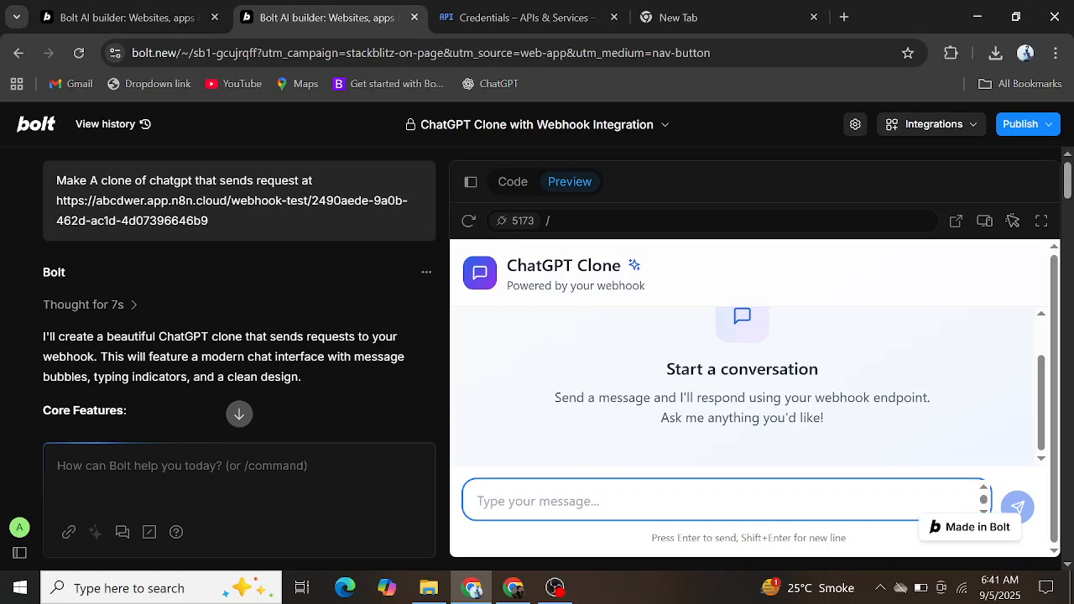
type("hi")
key("Return")
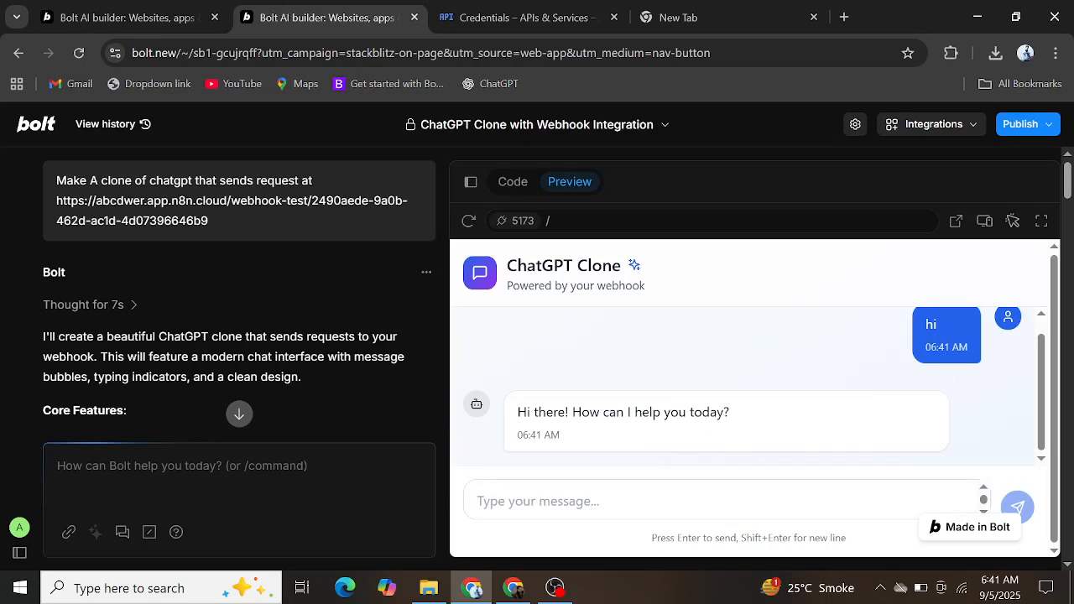
Step: Return to the n8n window and close the Webhook node's settings to get back to the workflow canvas
mouse_move(513, 587)
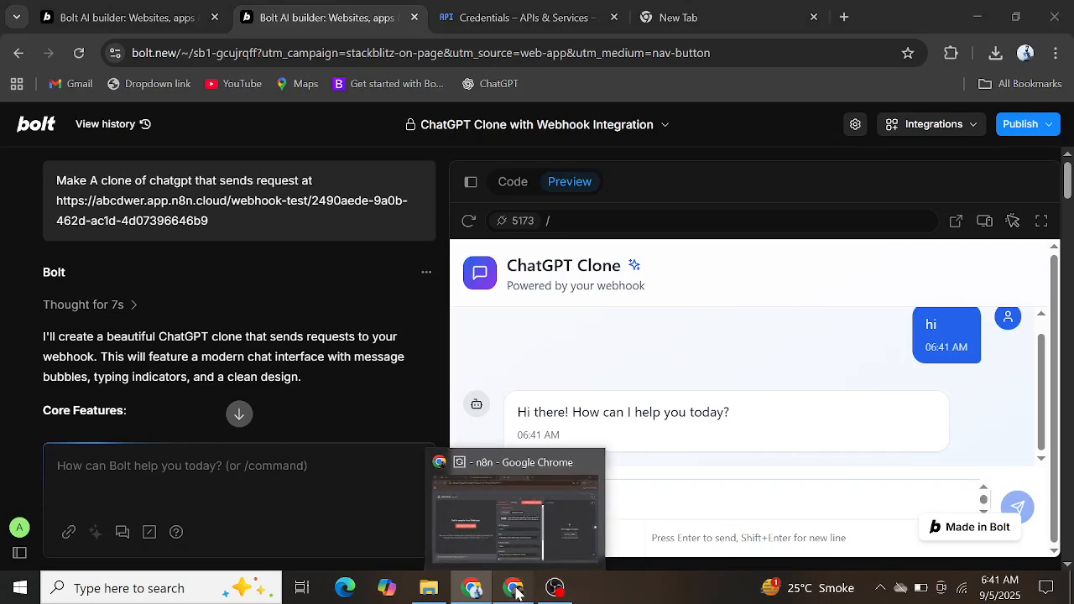
left_click(535, 492)
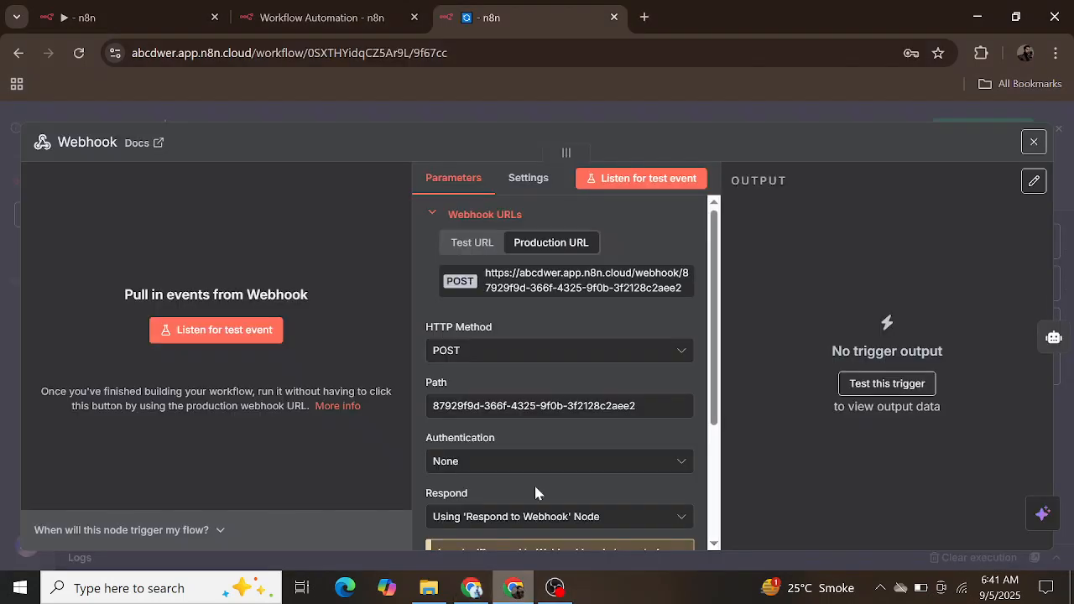
left_click(1029, 139)
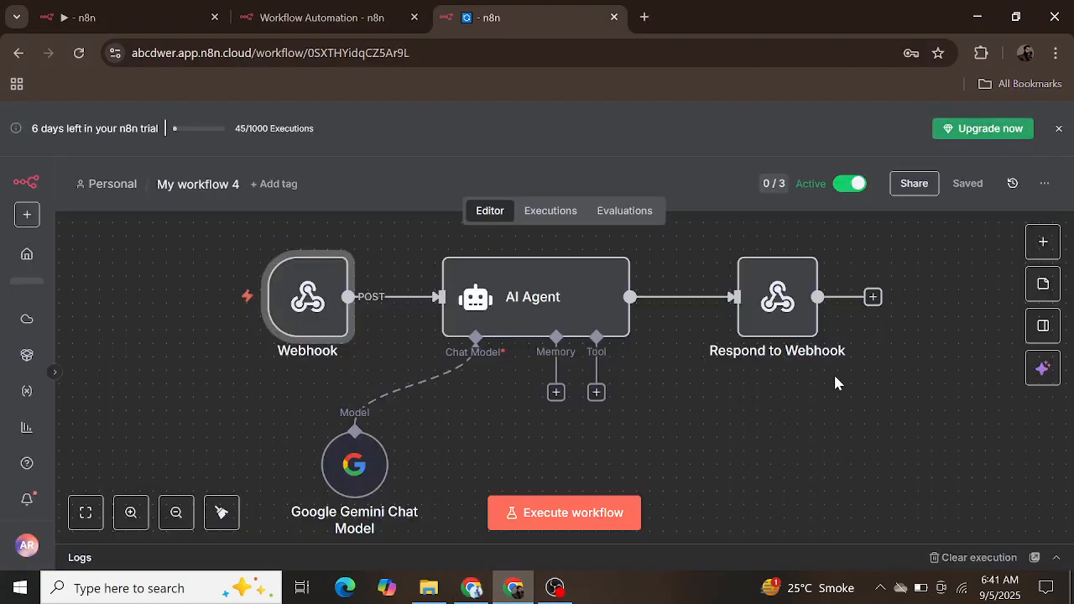